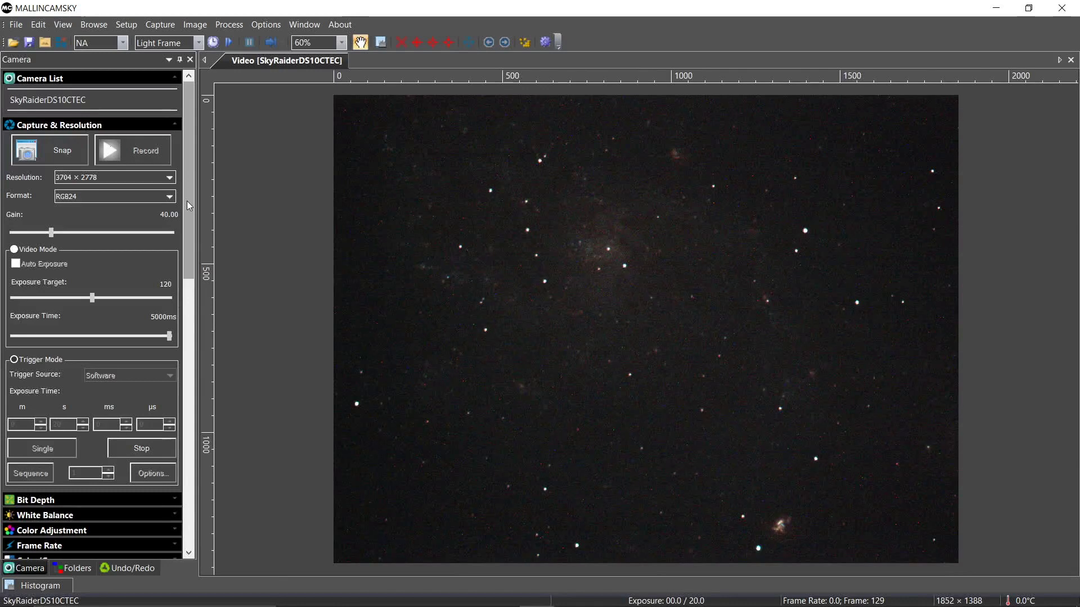
Glance over Bit Depth and White Balance, then reveal Color Adjustment: saturation 136, contrast 8, gamma 1.30
scroll(186, 201, down, 1)
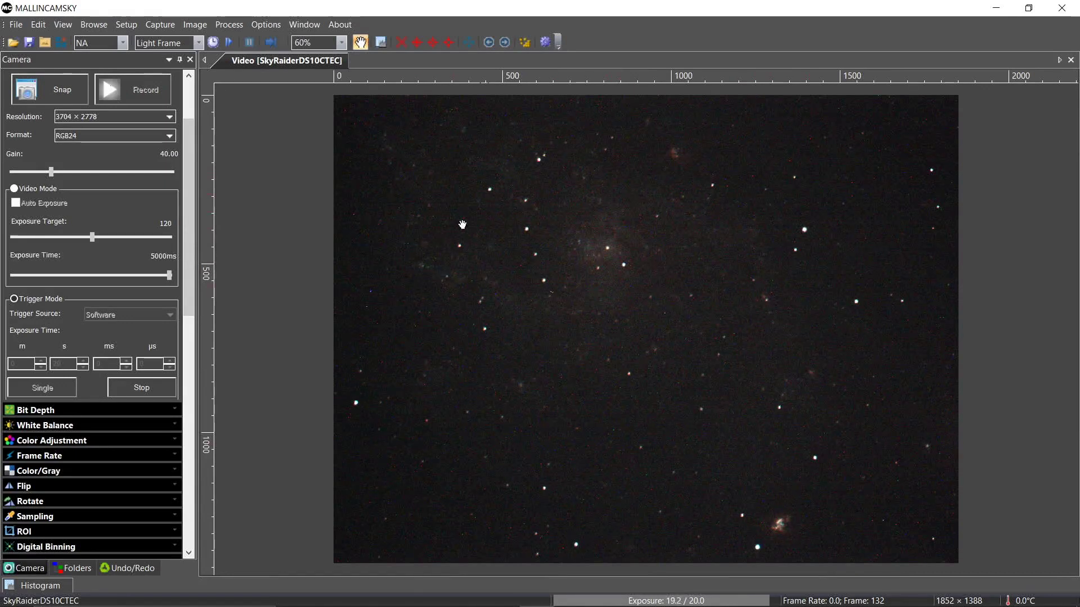
drag(186, 170, 208, 264)
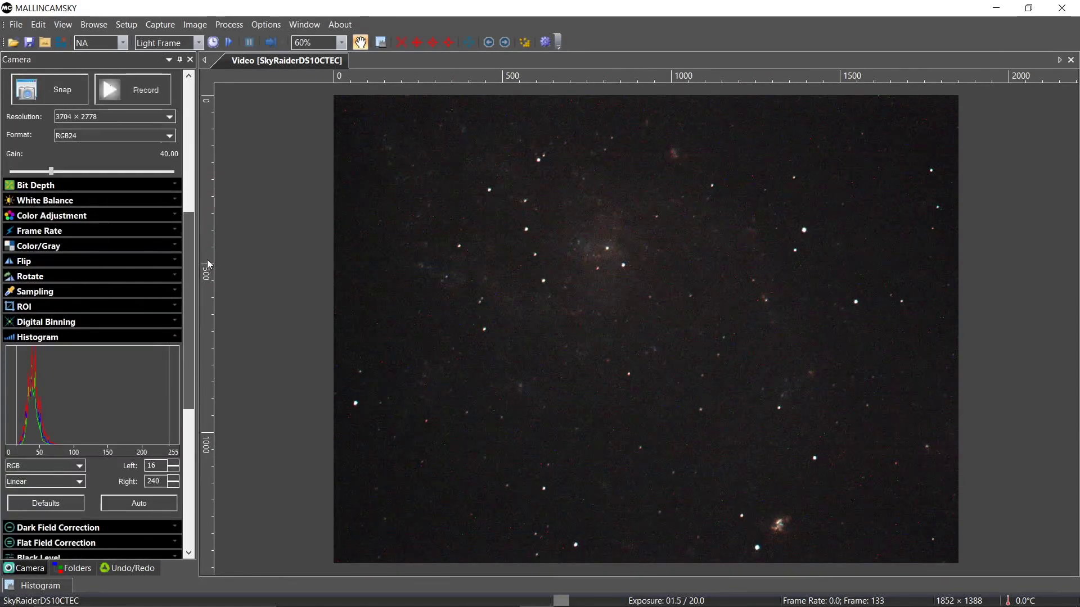
click(81, 187)
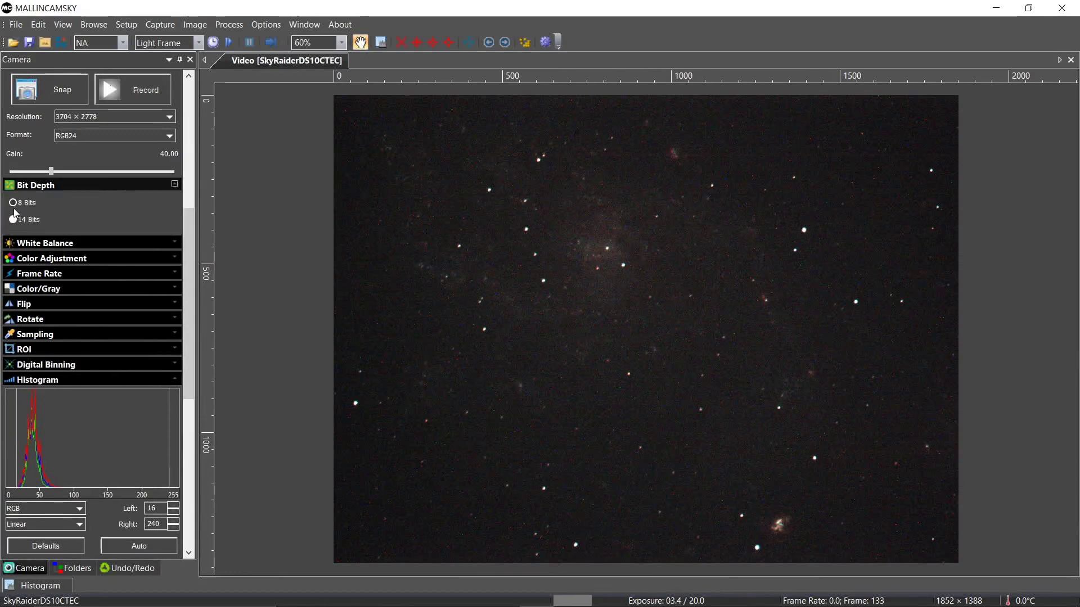
click(72, 189)
click(70, 201)
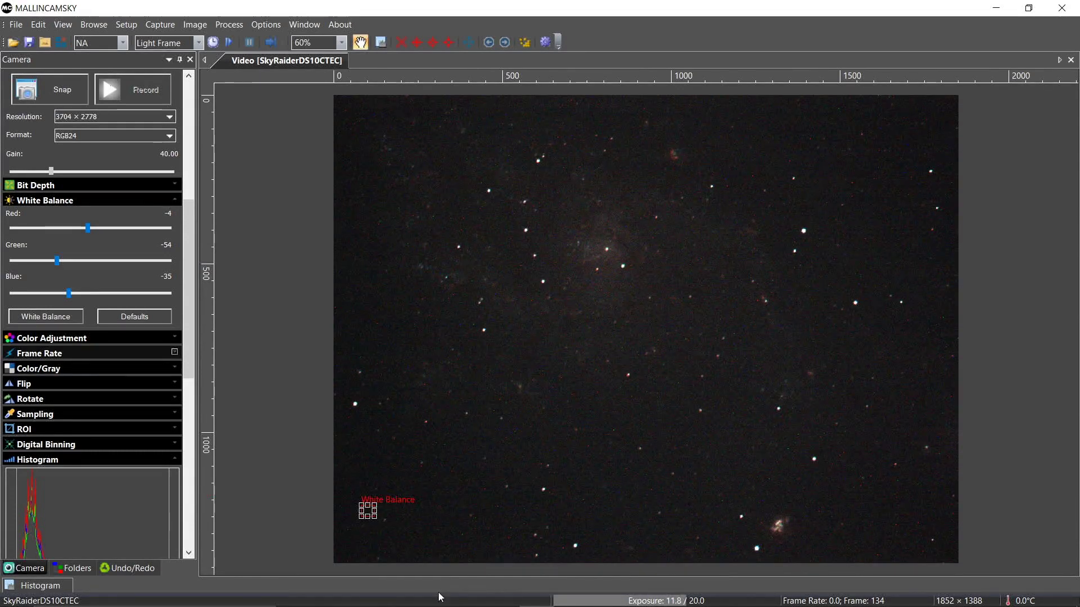
click(39, 201)
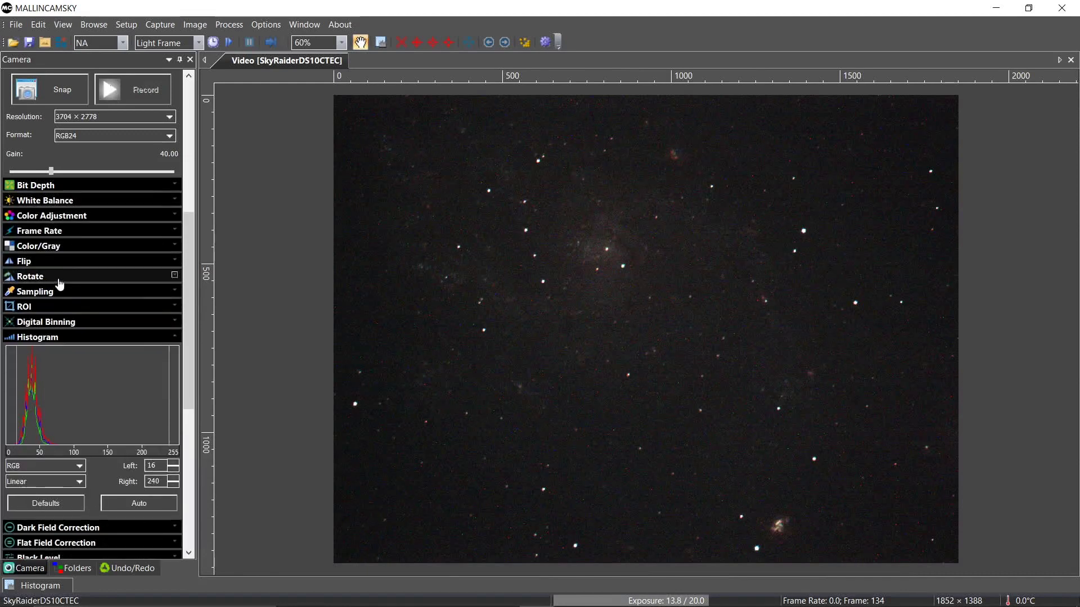
click(60, 219)
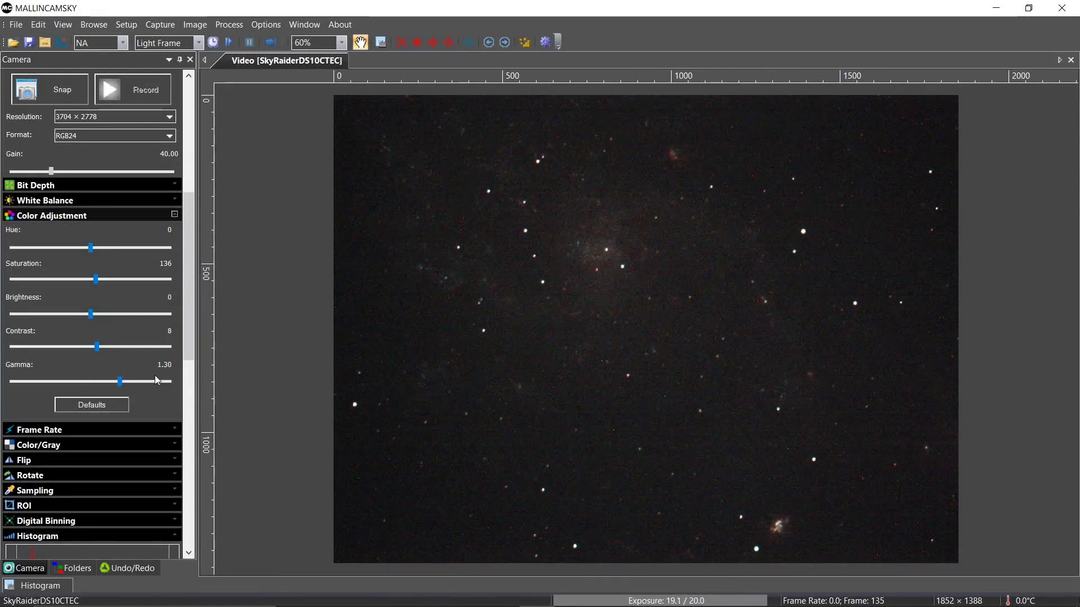
Close Color Adjustment, then briefly inspect the Frame Rate, Color/Gray and Flip options
click(92, 217)
click(86, 232)
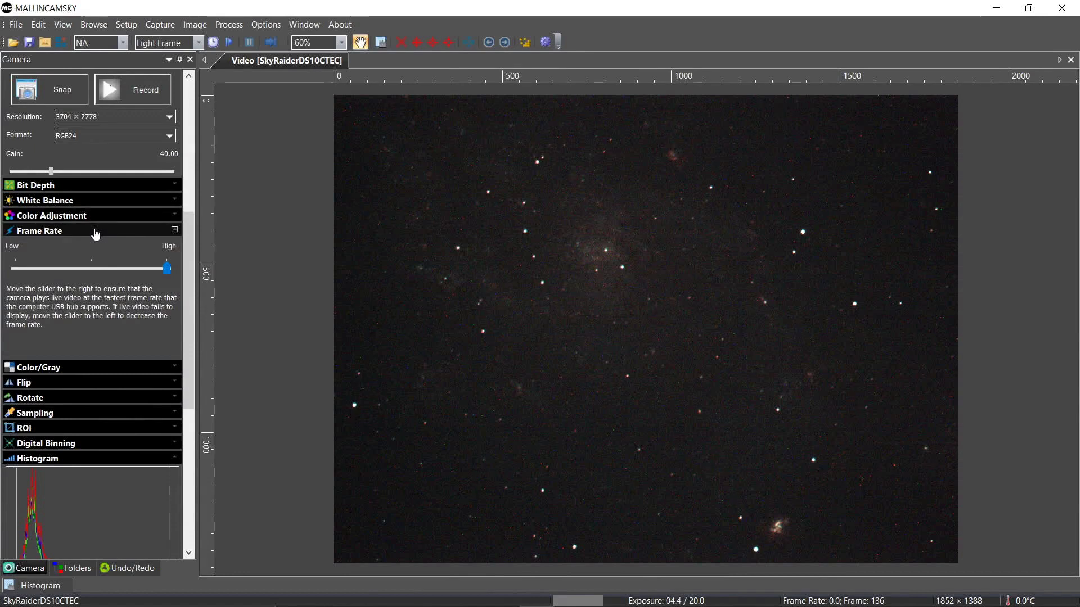
click(96, 232)
click(92, 247)
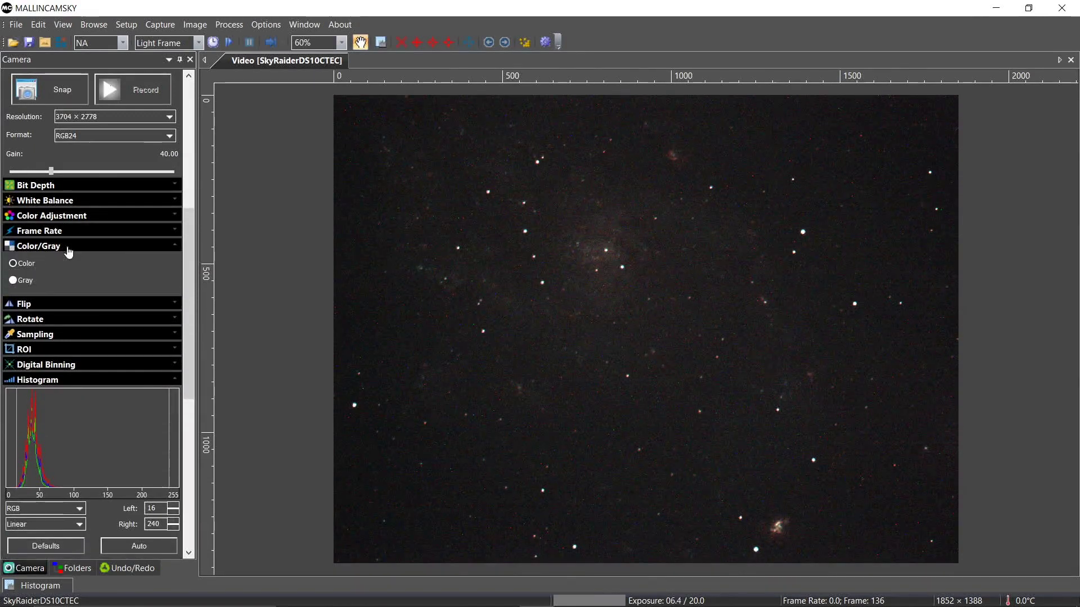
click(75, 247)
click(78, 263)
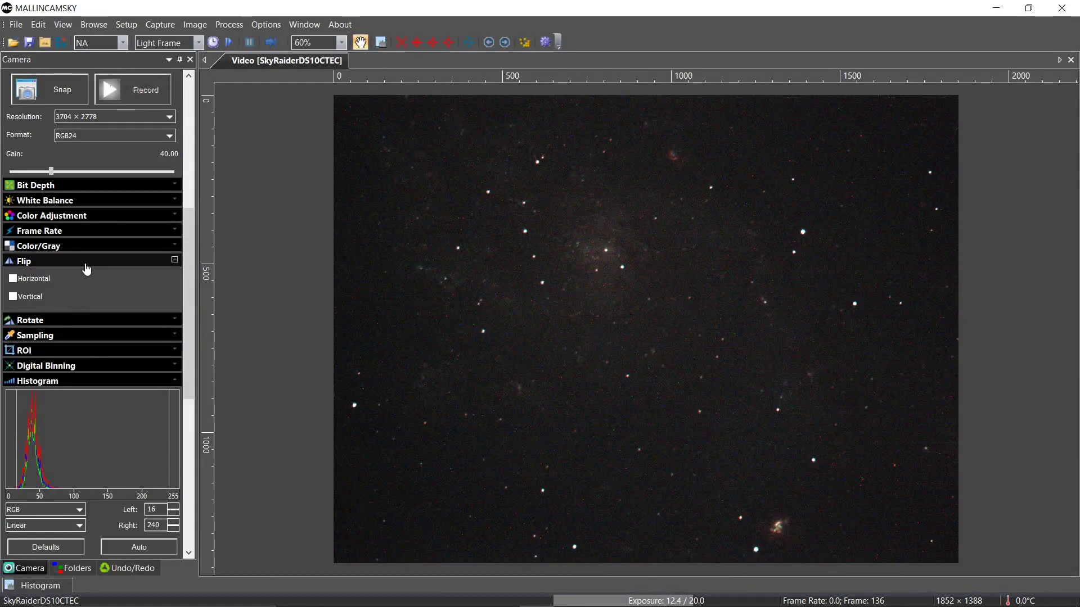
click(86, 263)
Briefly inspect the Rotate, Sampling, ROI and Digital Binning options, leaving each collapsed
click(82, 277)
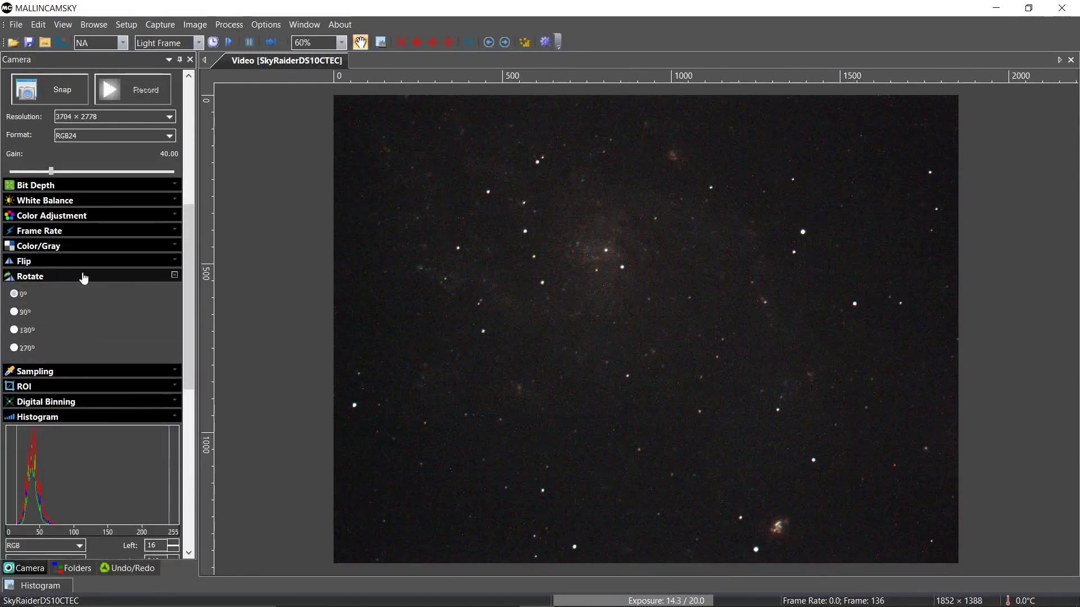
click(79, 277)
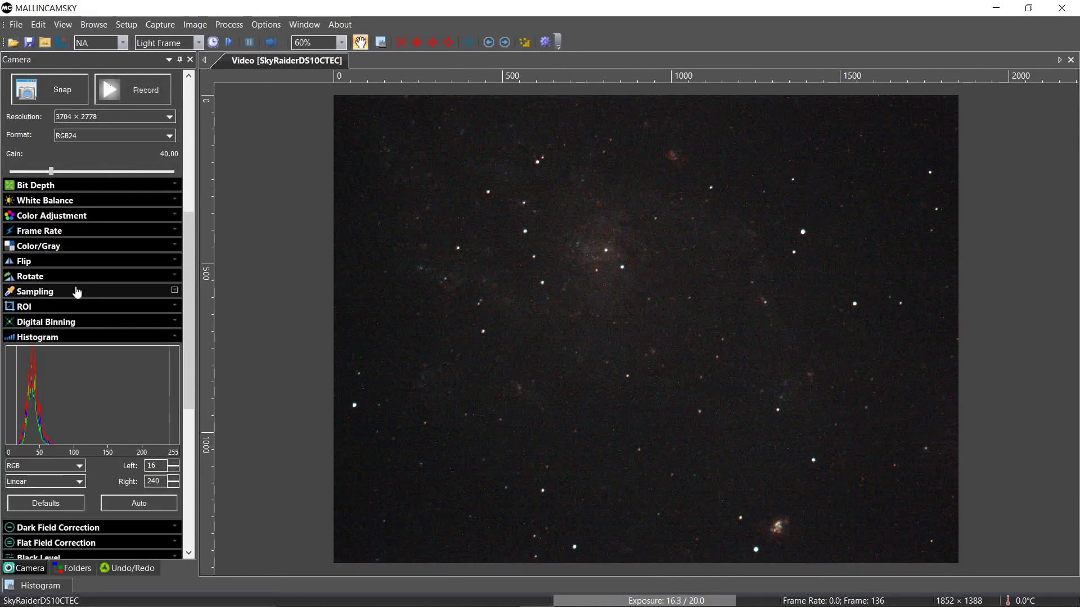
click(76, 292)
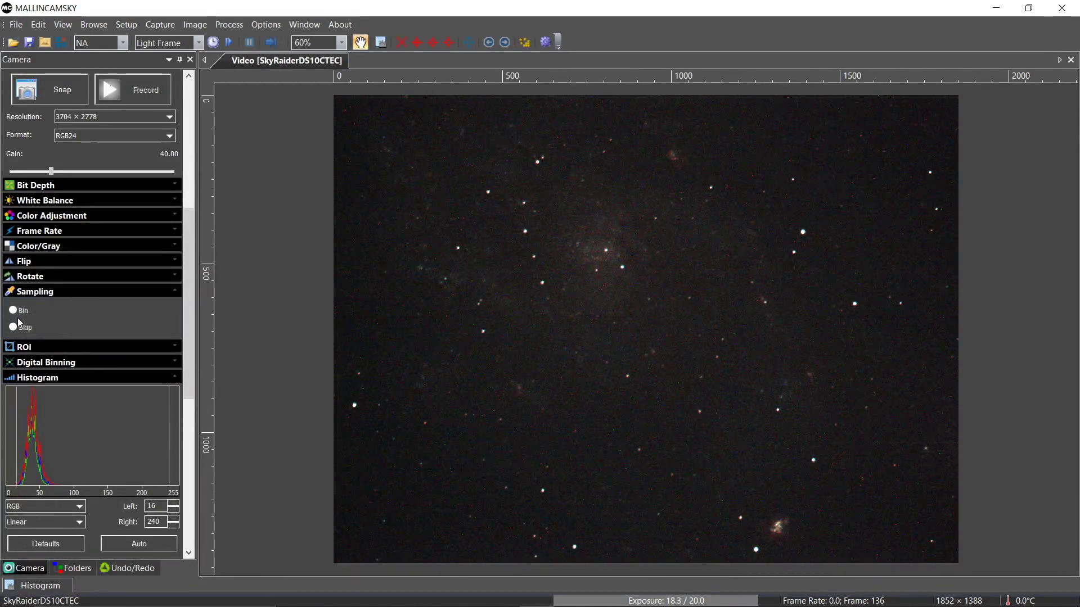
click(70, 293)
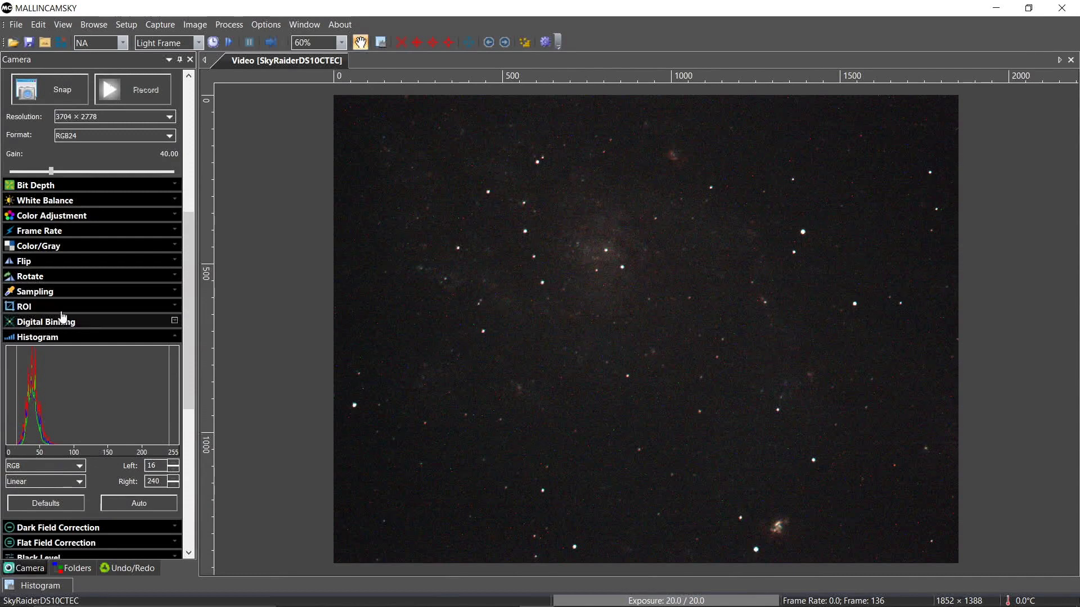
click(65, 307)
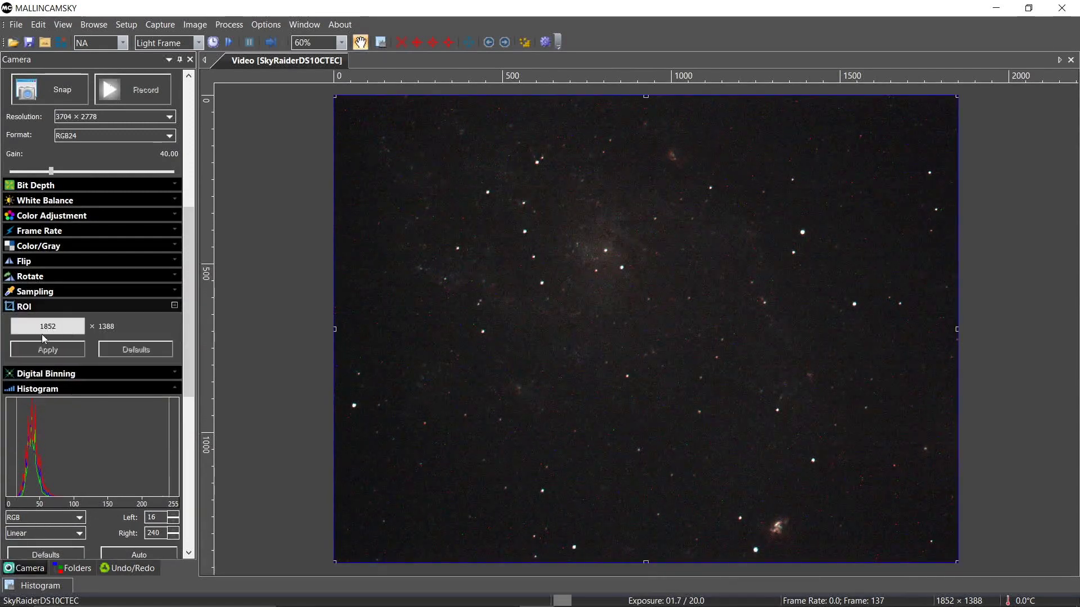
click(90, 299)
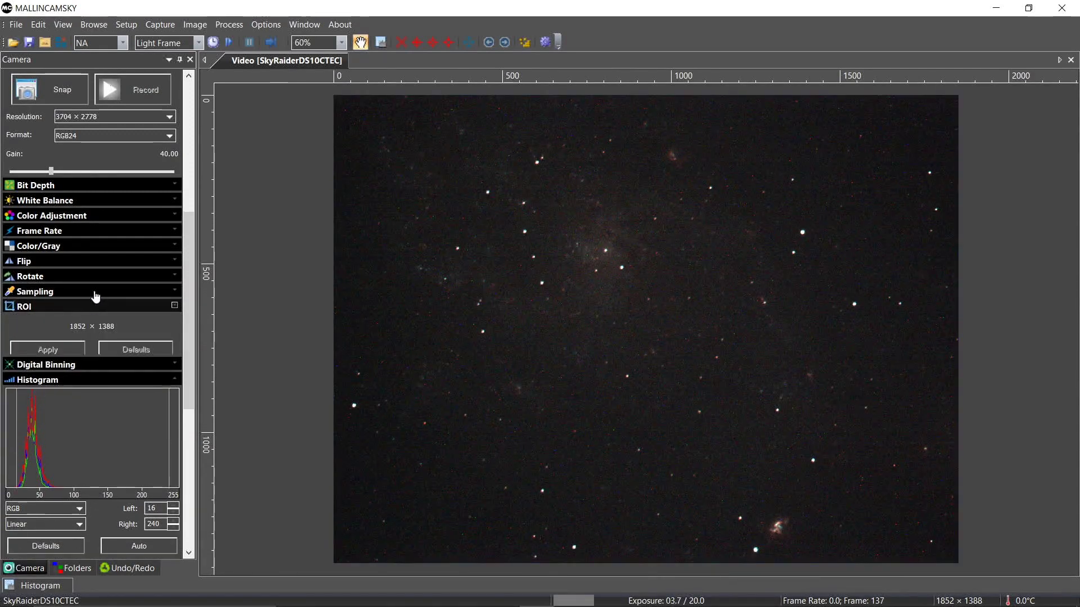
click(81, 324)
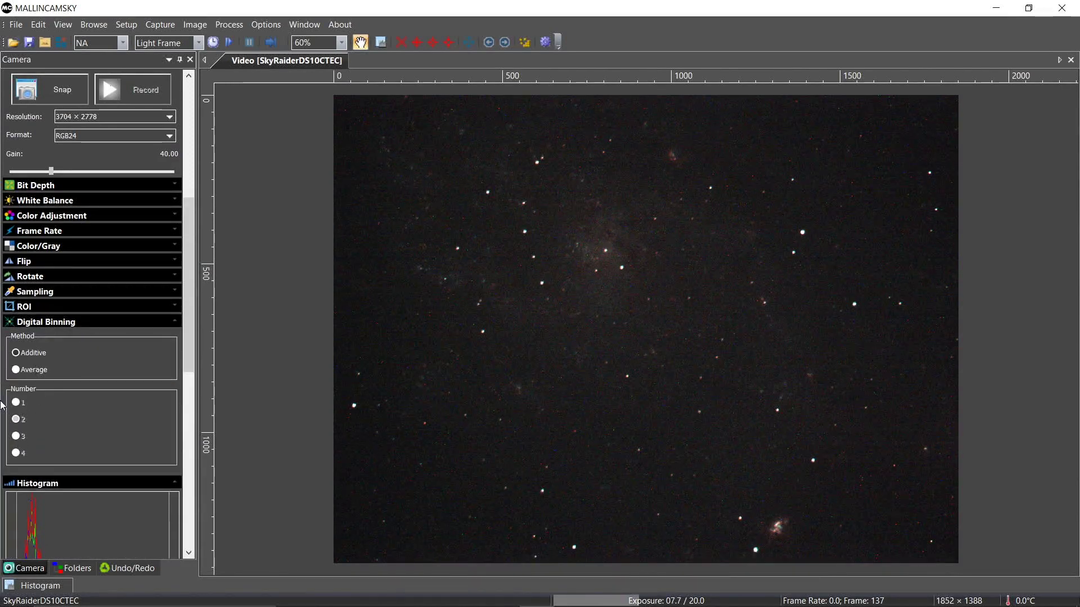
click(89, 322)
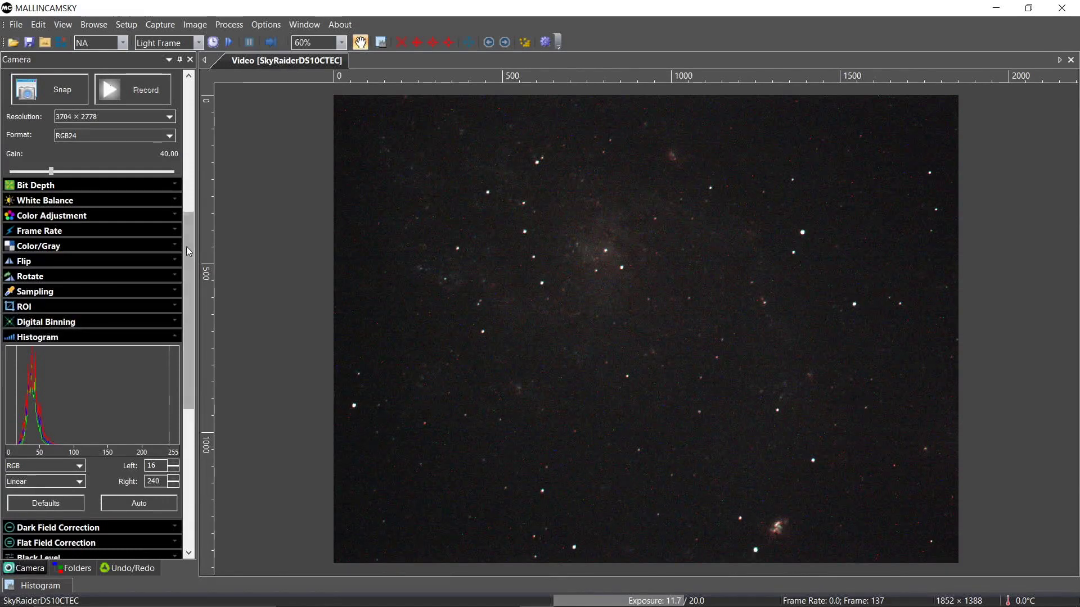
Review Dark Field, Flat Field and Black Level, then scroll to Live Stack: alignment on, stack 8, disabled
drag(189, 251, 193, 367)
click(68, 239)
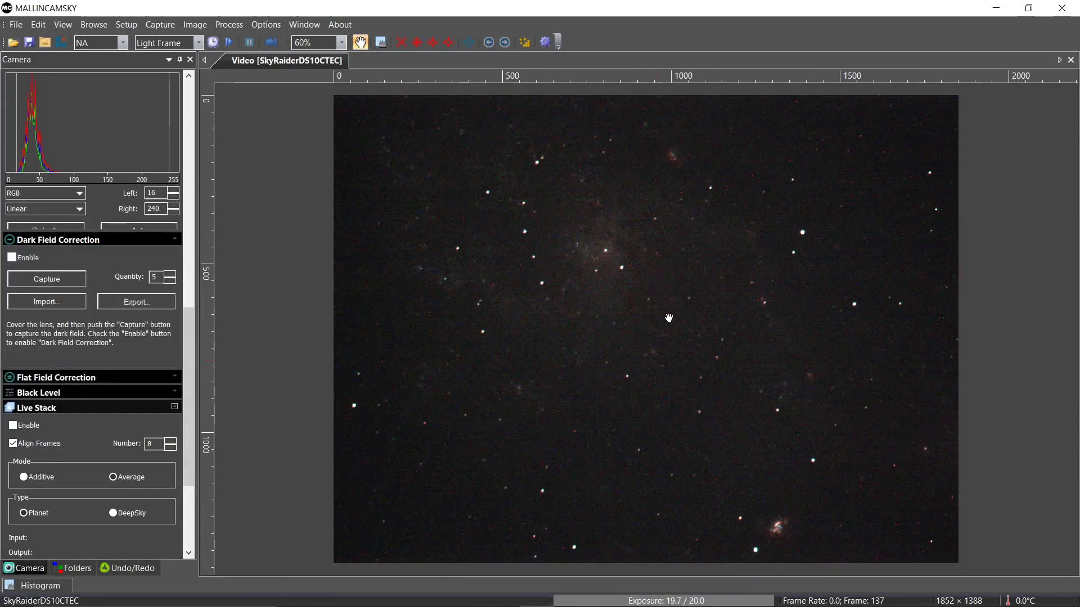
click(79, 241)
click(80, 256)
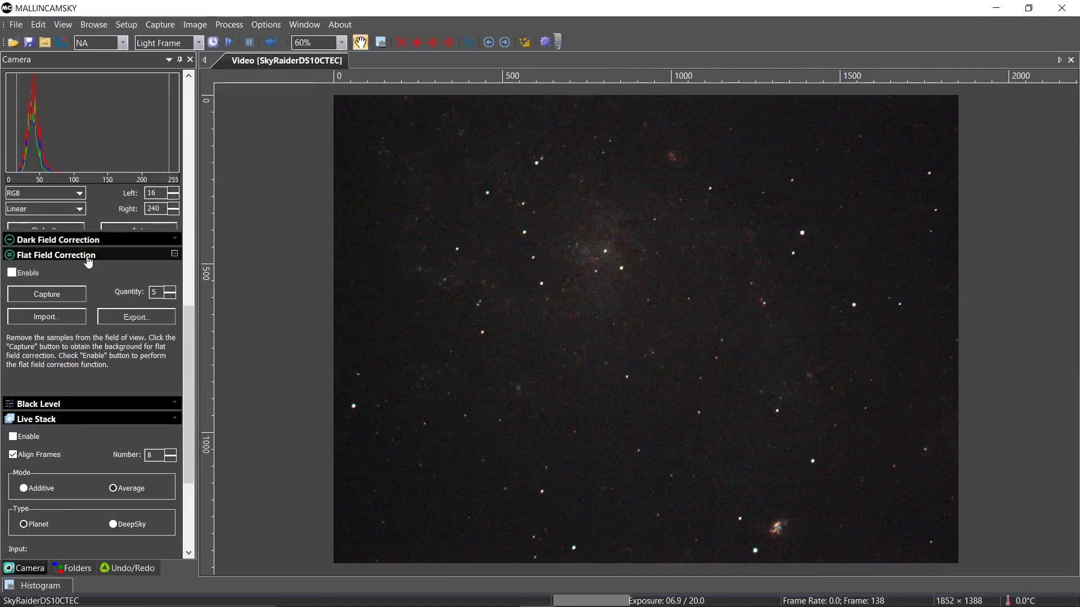
click(86, 256)
click(75, 274)
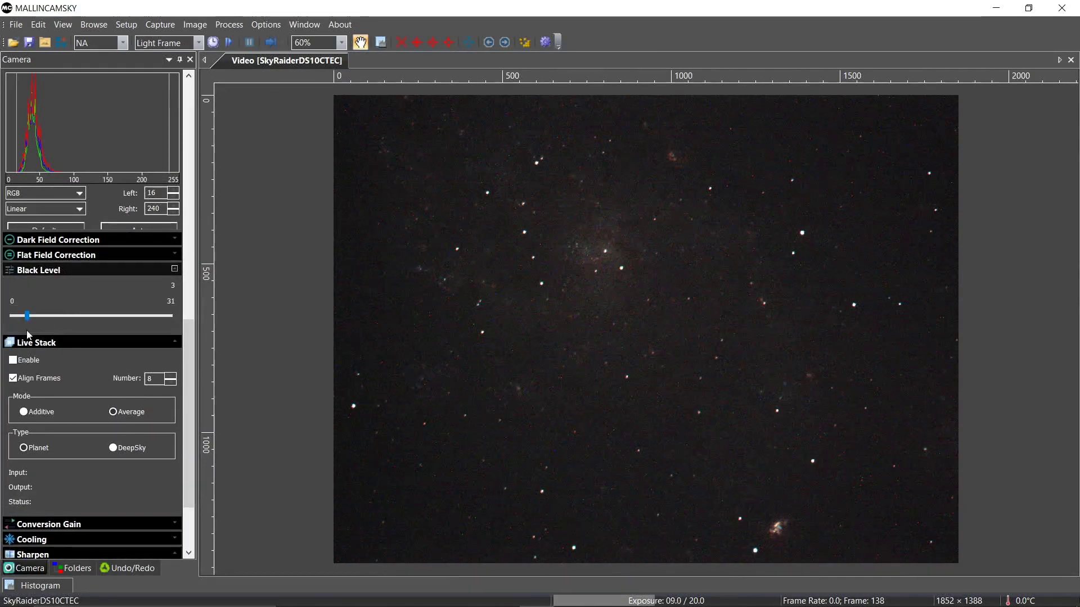
click(80, 270)
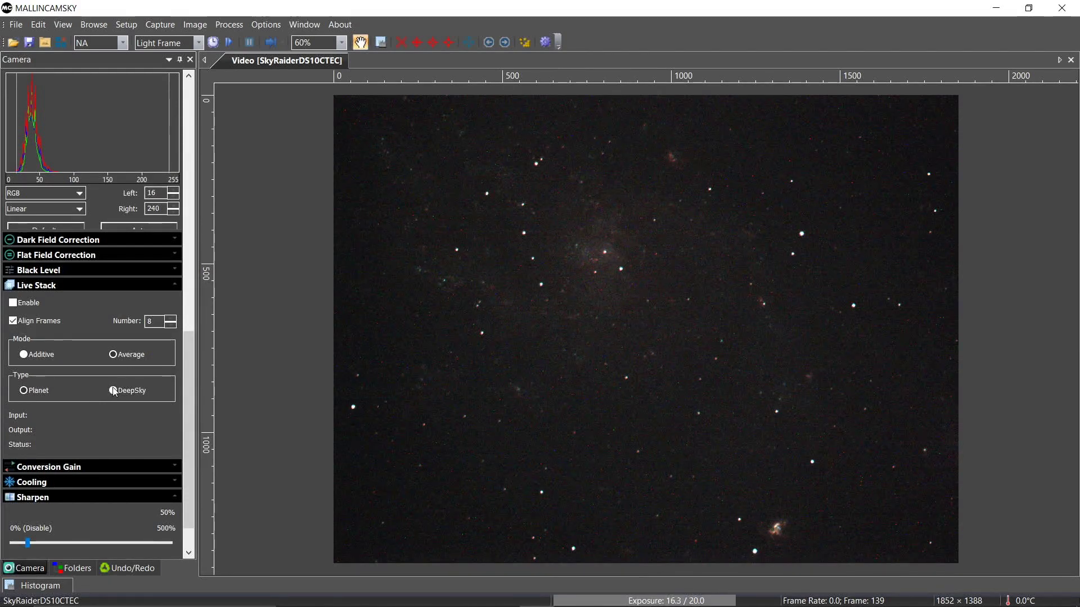
scroll(112, 388, down, 1)
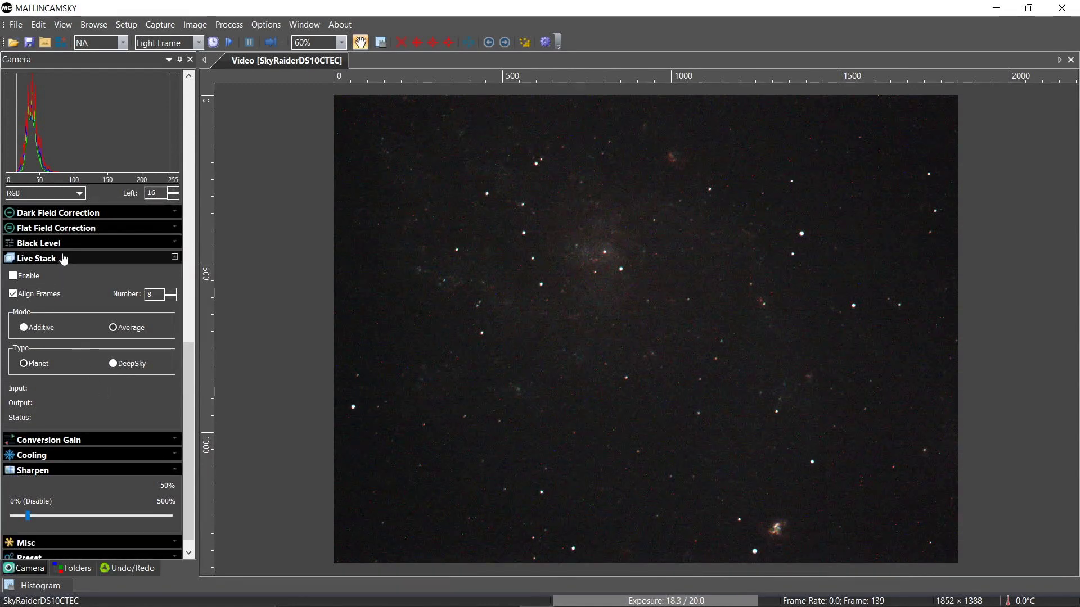
click(80, 444)
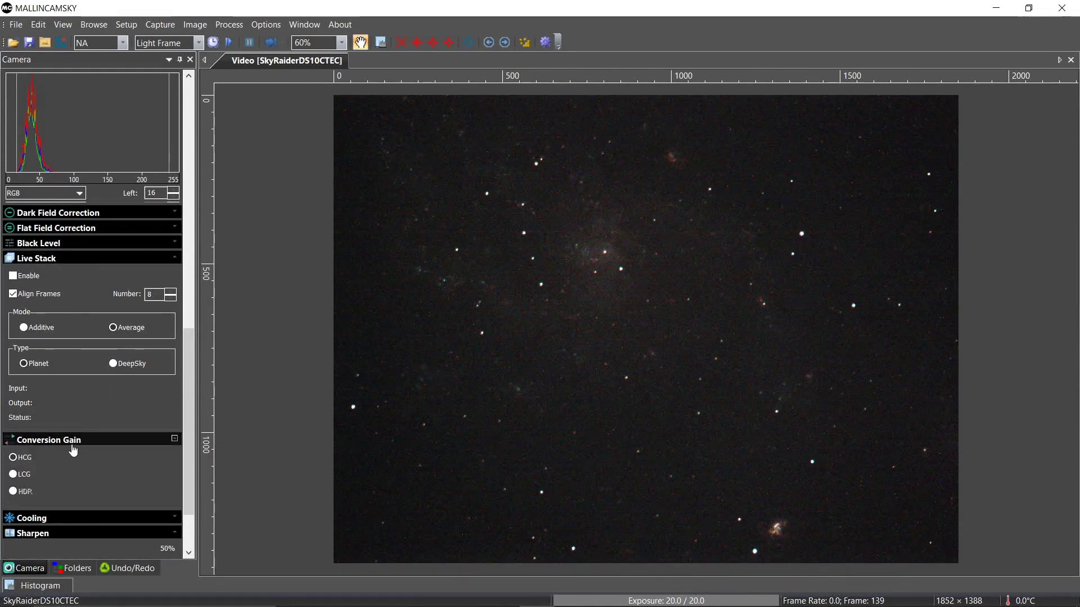
click(77, 442)
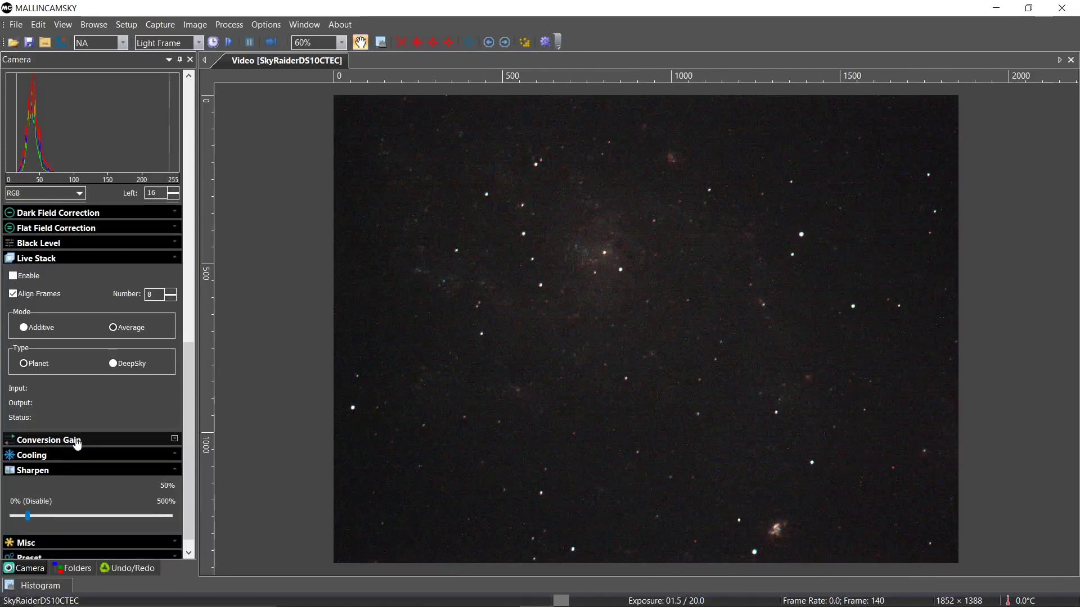
scroll(77, 442, down, 1)
click(77, 440)
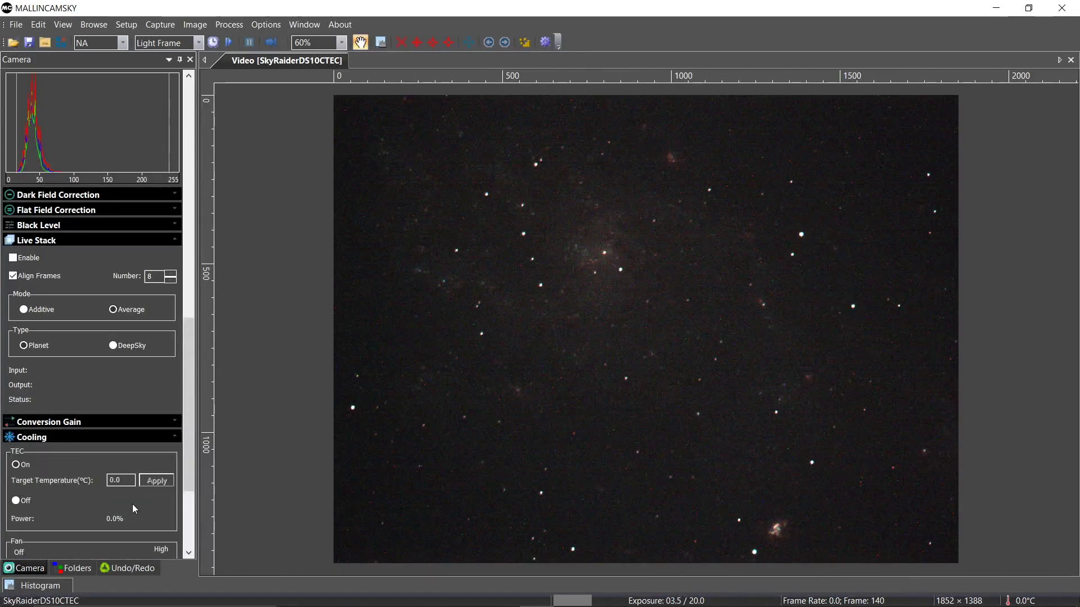
click(84, 440)
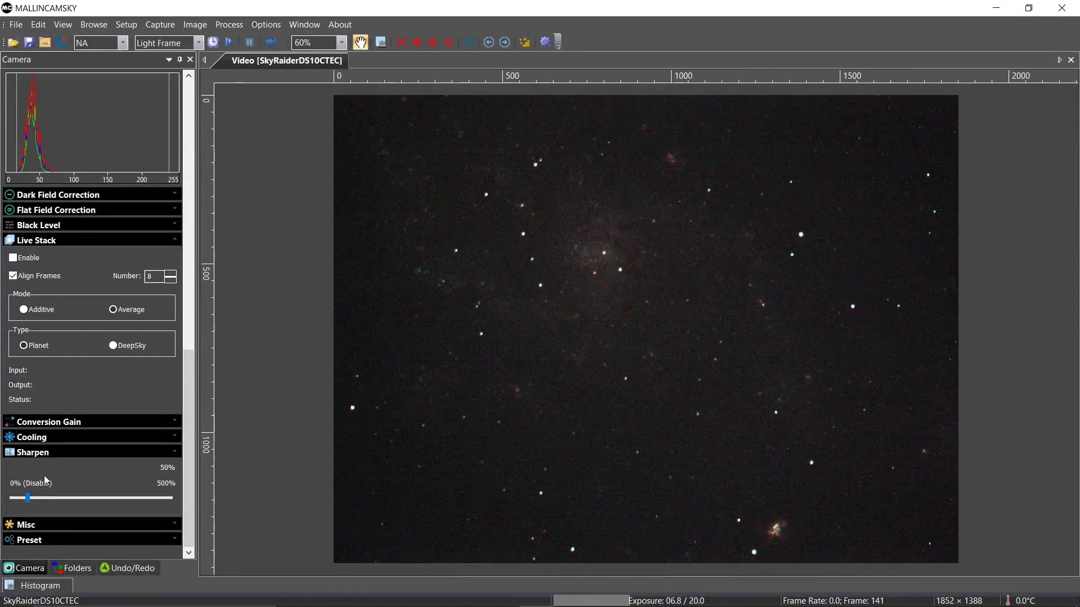
click(85, 454)
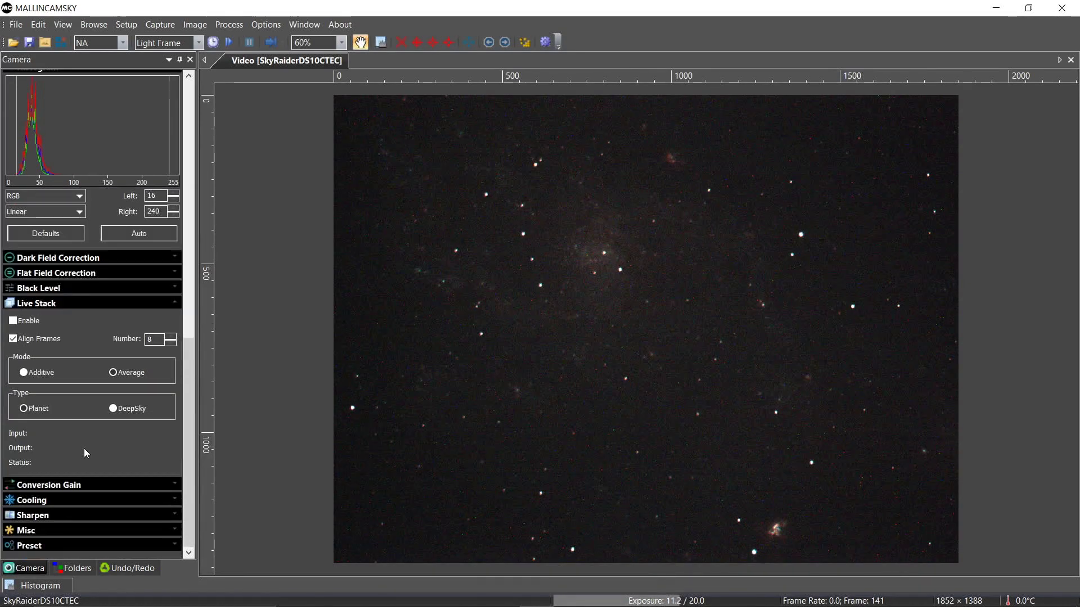
click(69, 529)
scroll(179, 552, down, 1)
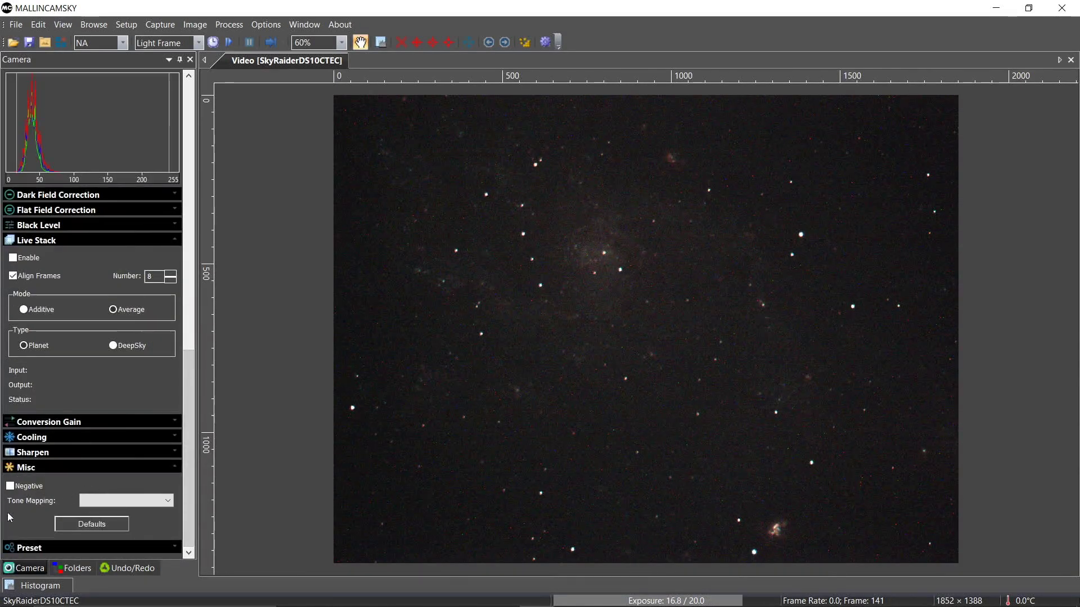
click(89, 467)
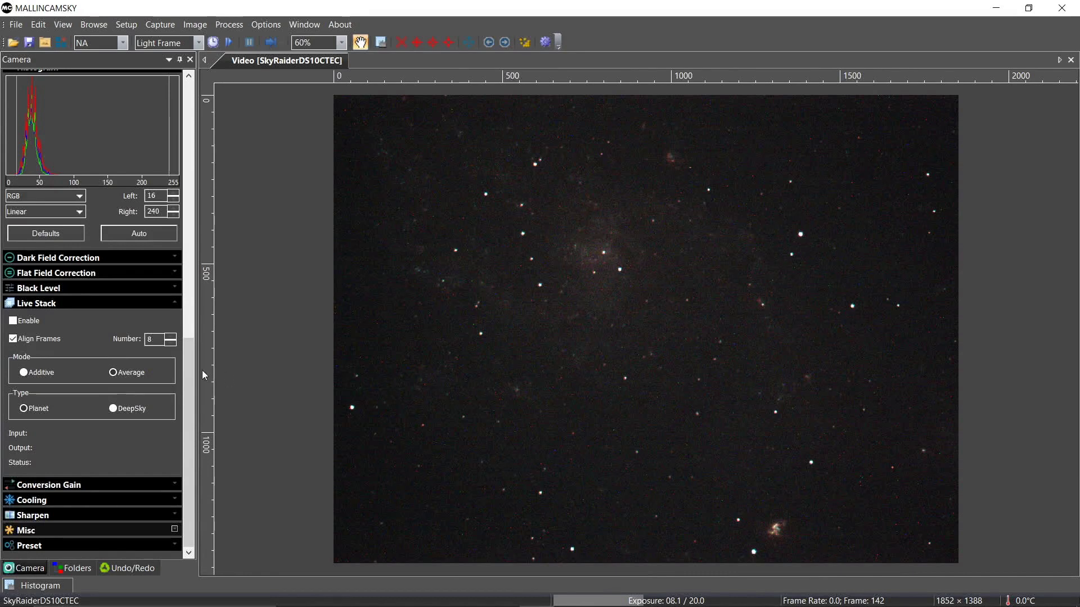
drag(187, 370, 205, 174)
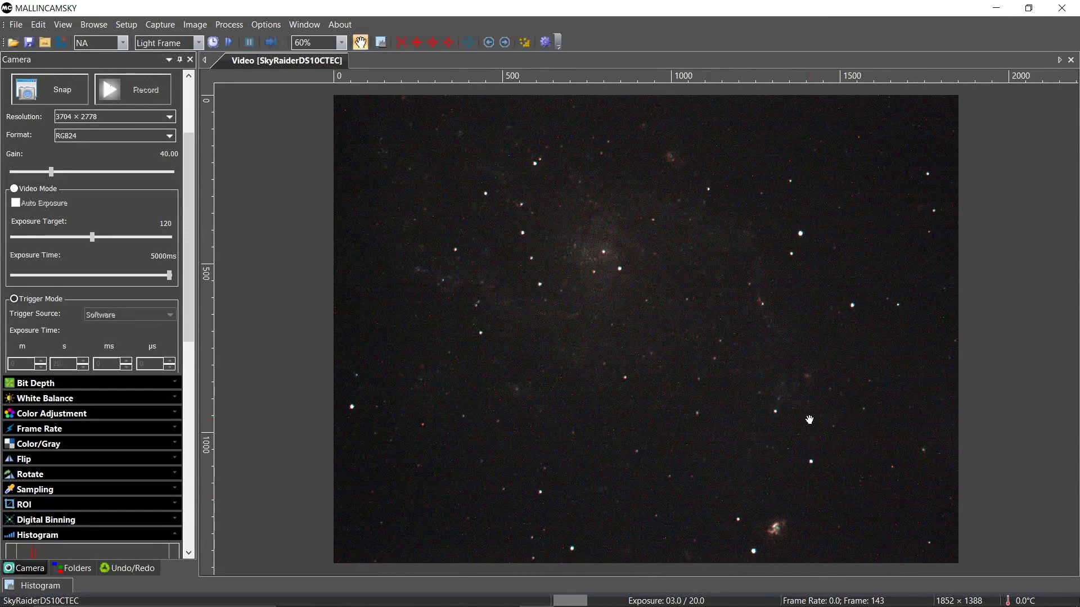
scroll(809, 420, up, 1)
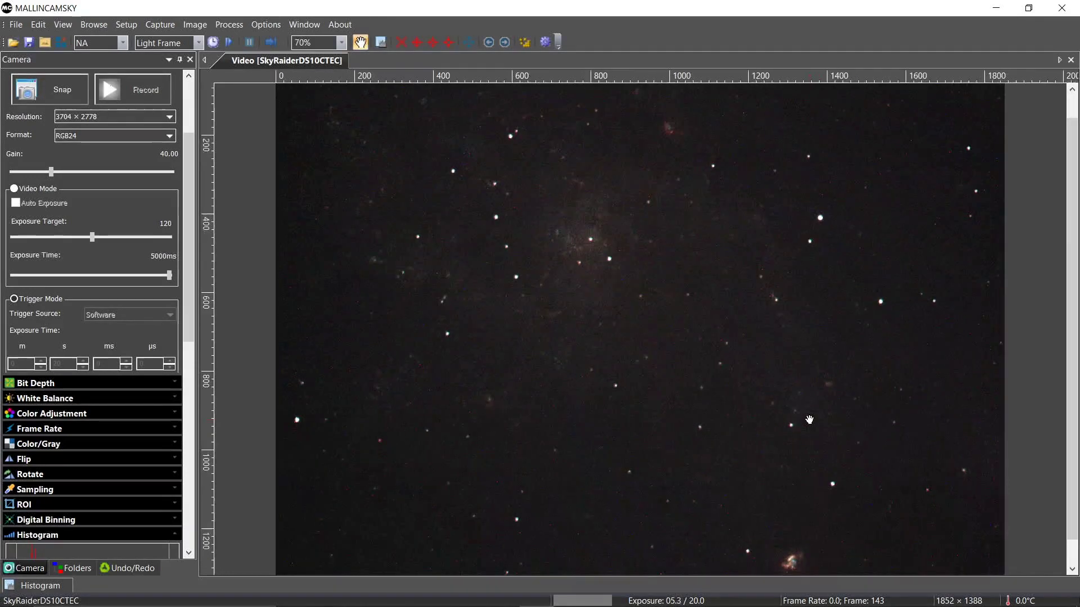
scroll(844, 499, up, 2)
scroll(844, 499, up, 1)
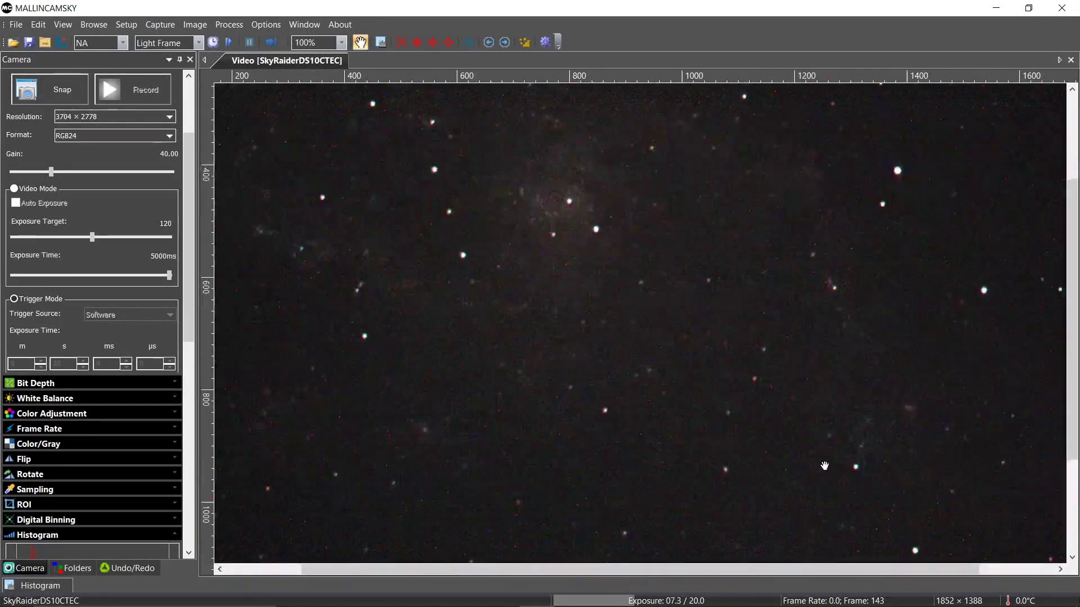
drag(845, 499, 634, 222)
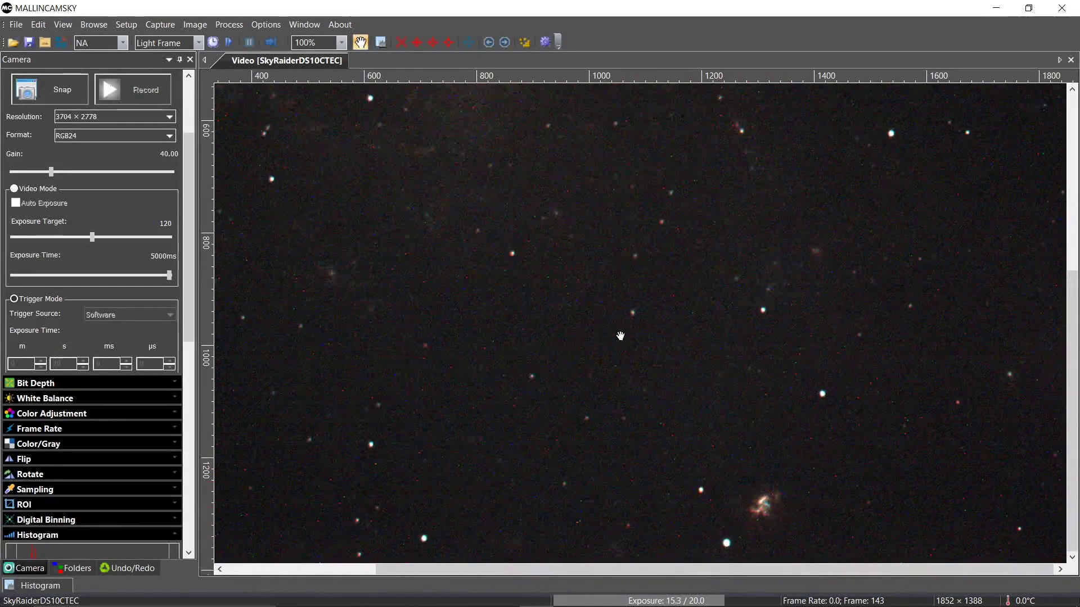
drag(524, 196, 712, 398)
scroll(712, 397, up, 3)
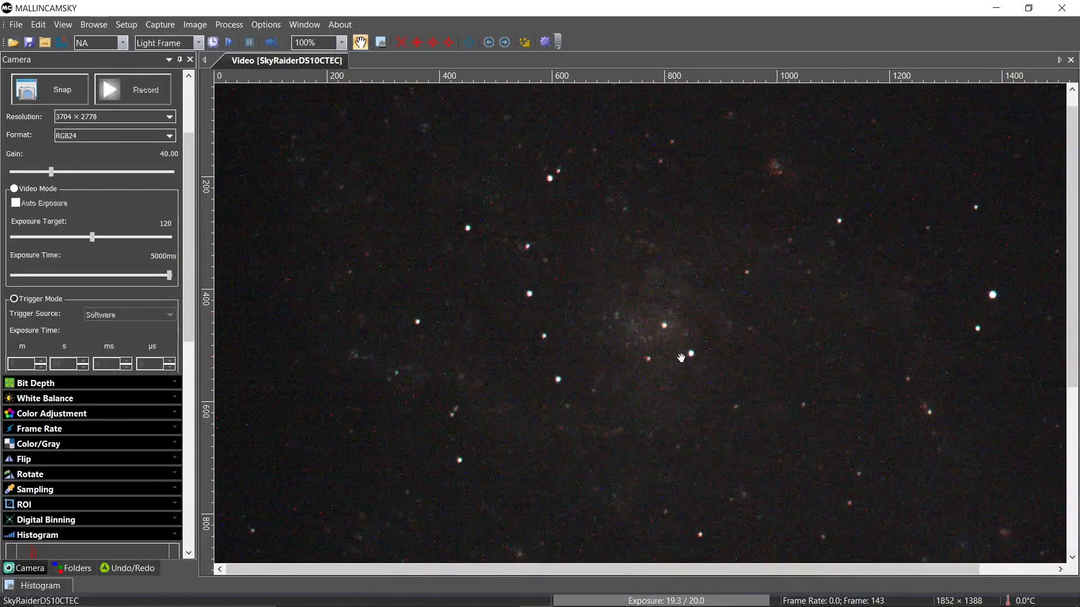
scroll(680, 355, down, 1)
scroll(679, 353, down, 1)
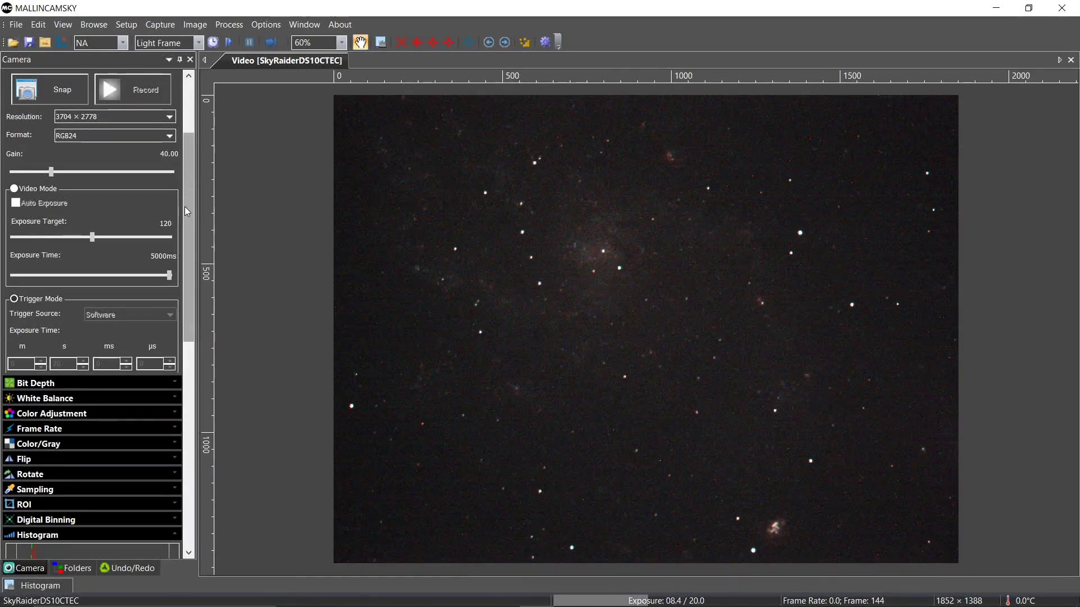
Reopen Color Adjustment and experiment with contrast, dropping it from 8 to 1, then raising it to 22
drag(187, 211, 181, 323)
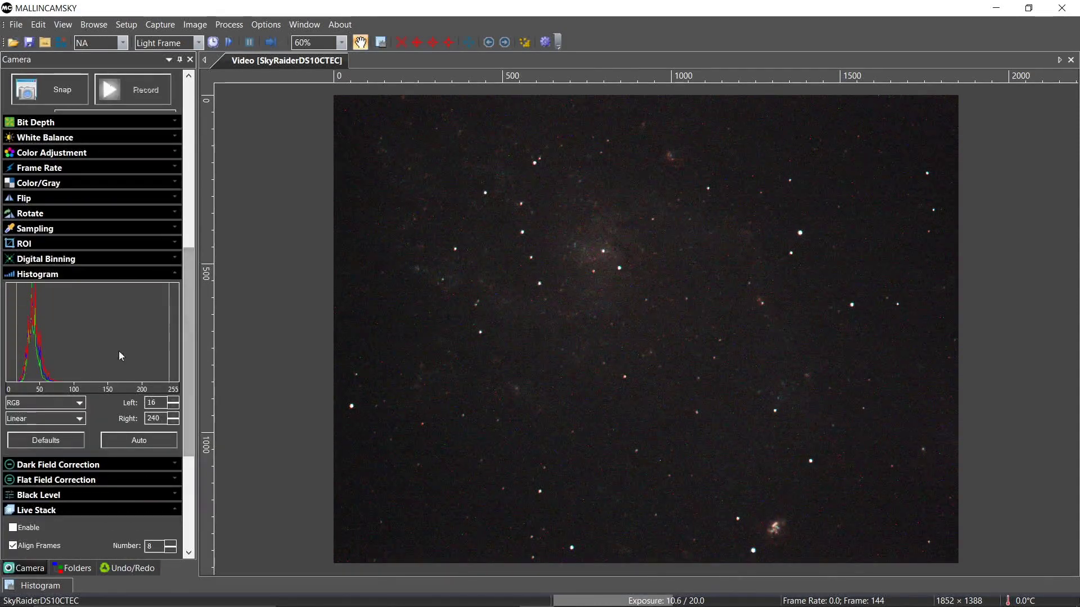
click(80, 153)
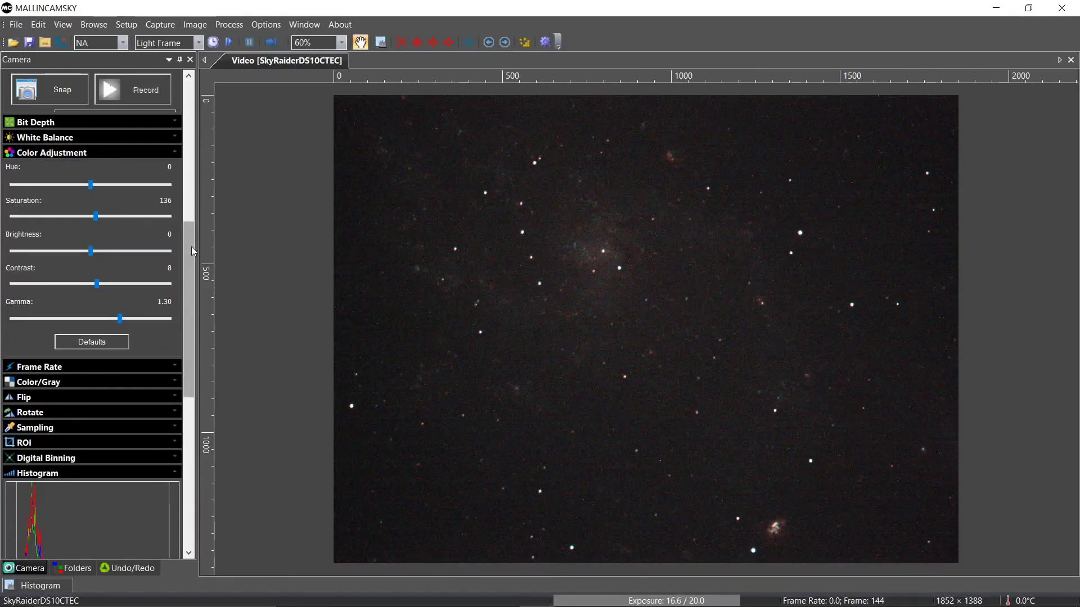
drag(191, 246, 187, 296)
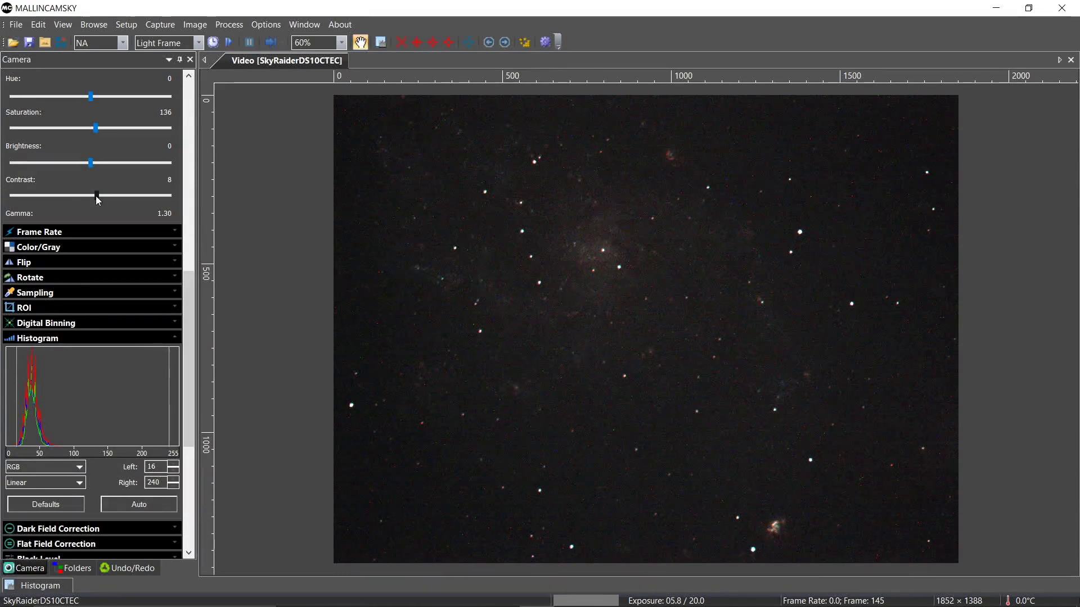
drag(97, 196, 89, 199)
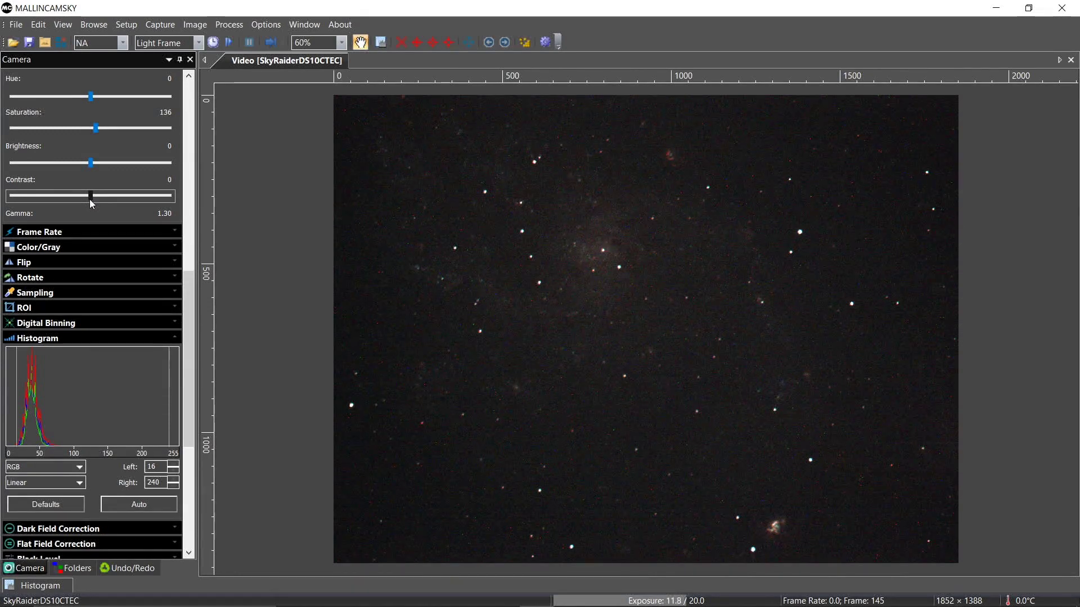
key(Left)
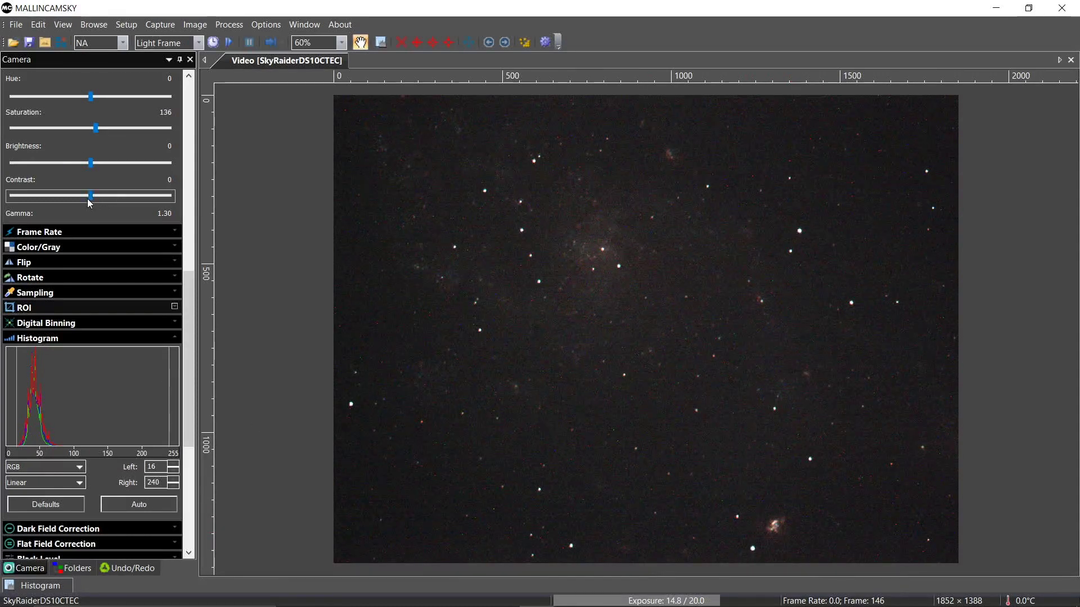
drag(91, 197, 99, 197)
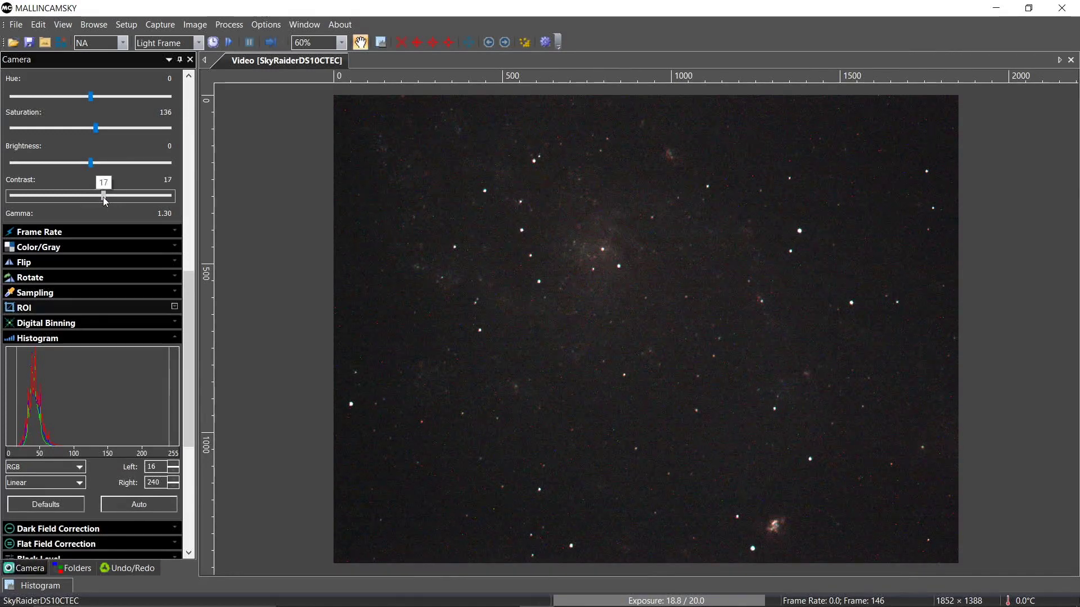
drag(106, 196, 108, 198)
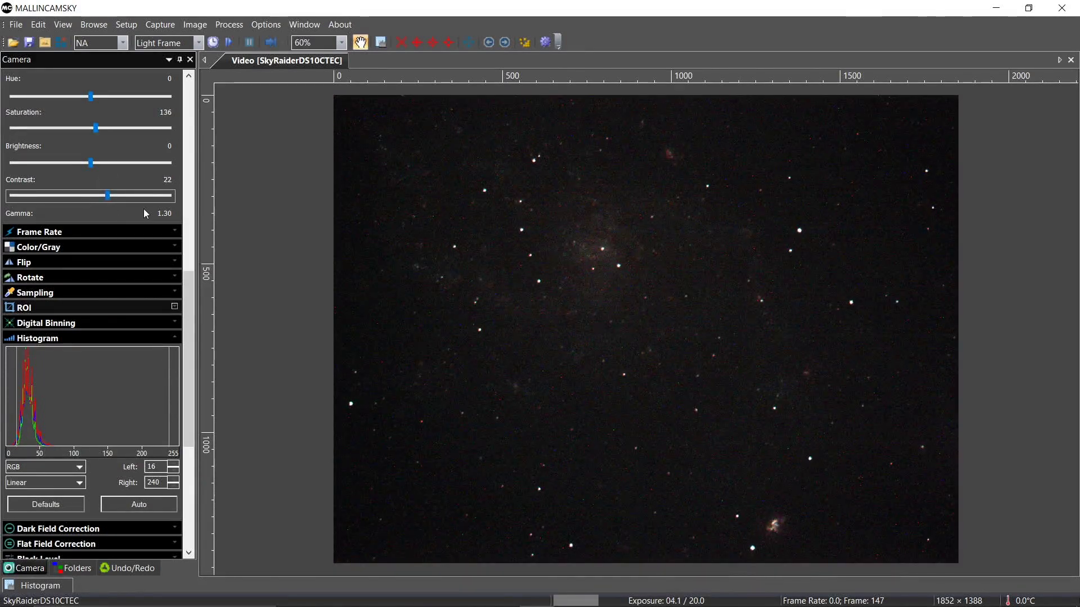
Bring contrast back to about 9 and settle gamma near 1.30 after dipping it to 1.00
click(110, 232)
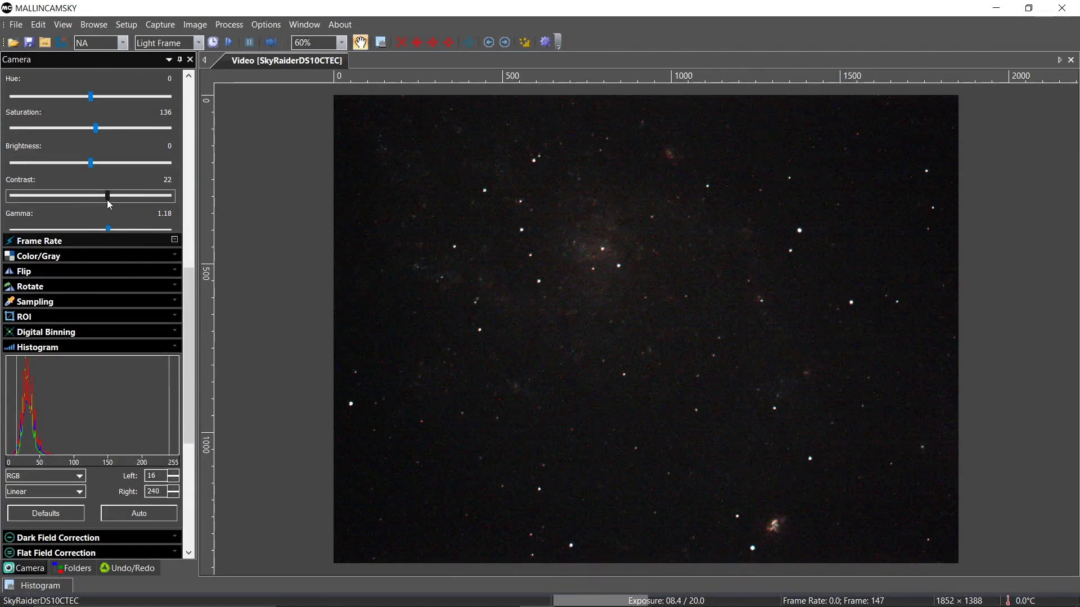
drag(109, 199, 102, 200)
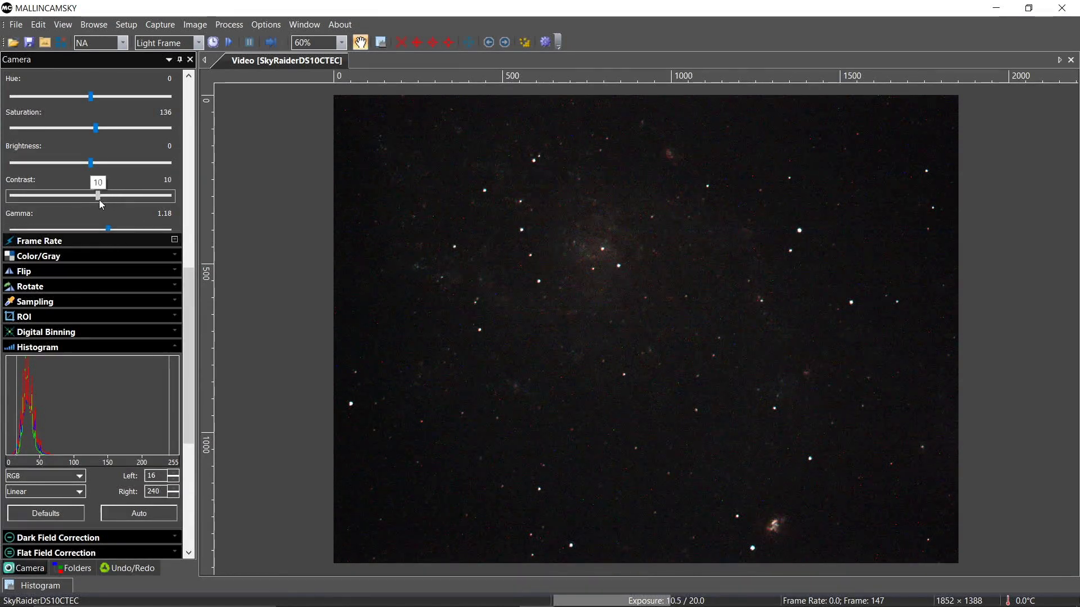
drag(99, 201, 99, 201)
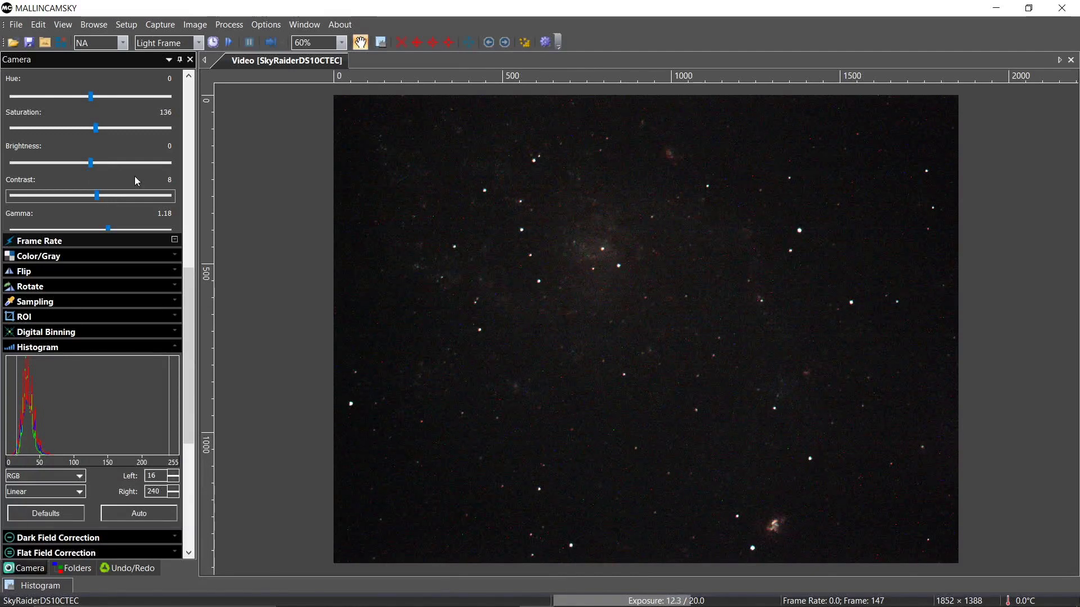
drag(185, 285, 185, 272)
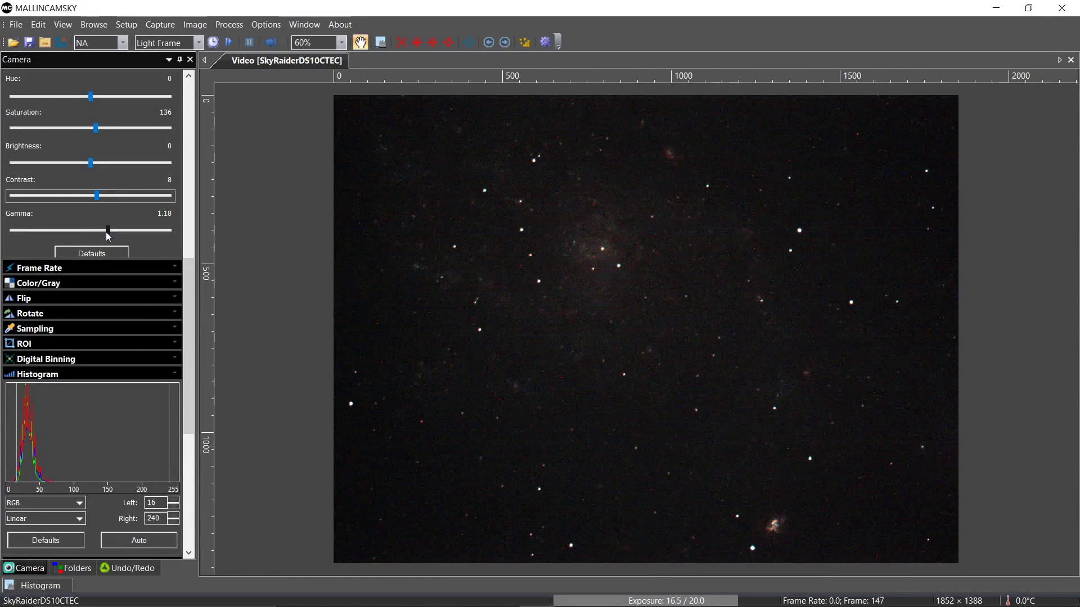
drag(109, 236, 92, 235)
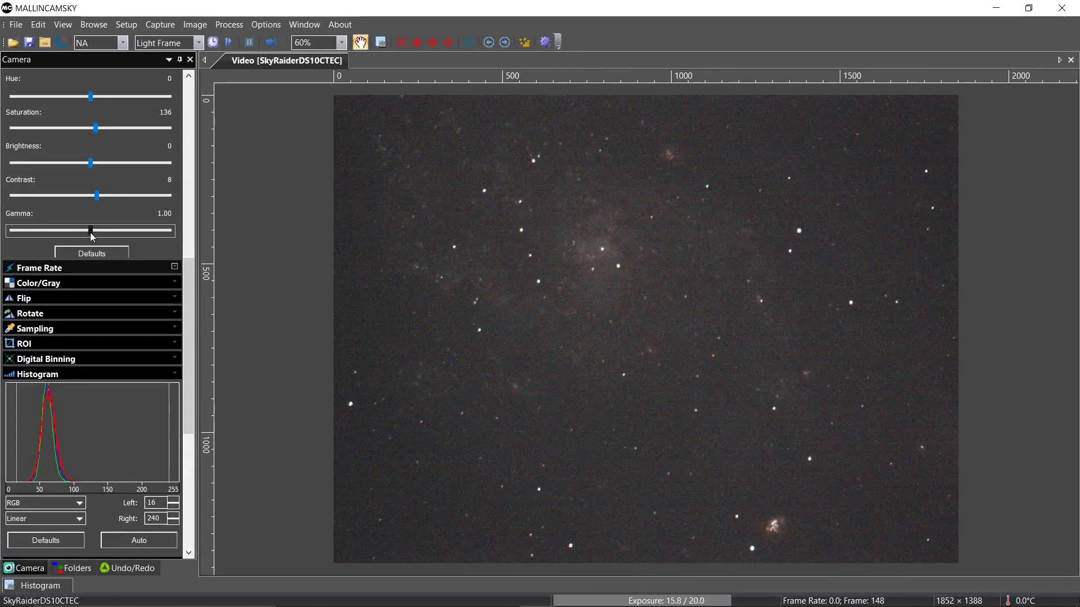
drag(91, 233, 114, 235)
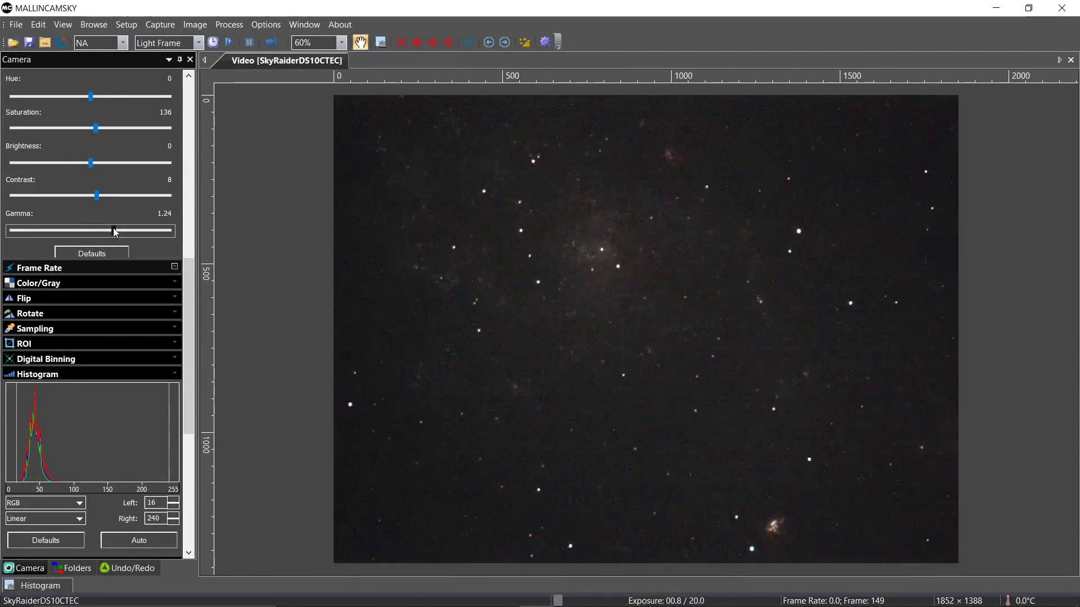
scroll(115, 231, up, 3)
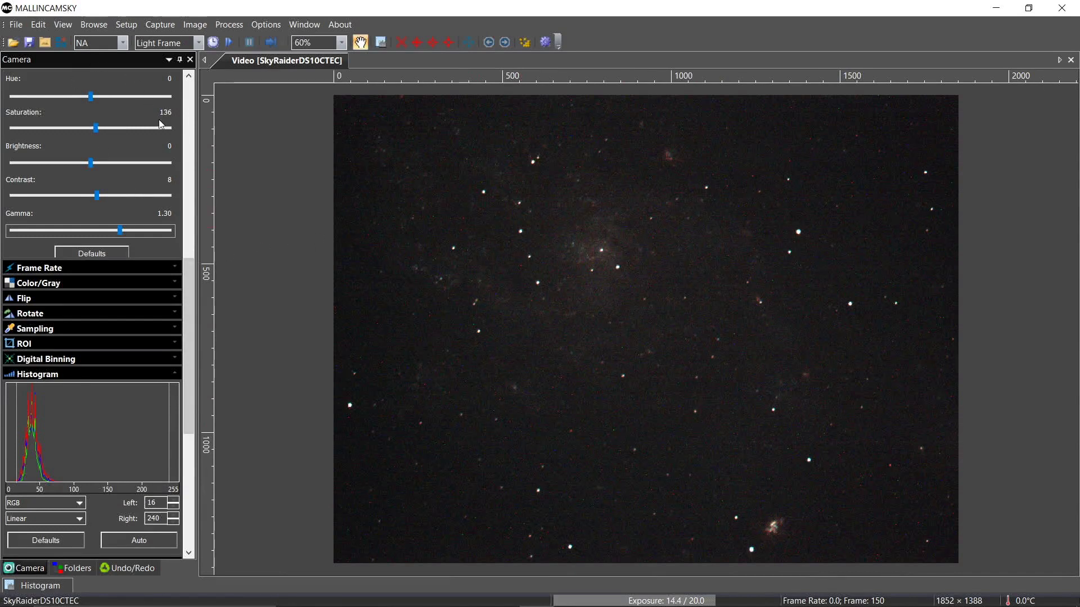
Scroll the Camera panel down and collapse Color Adjustment to expose the Live Stack settings
drag(191, 274, 197, 334)
click(96, 215)
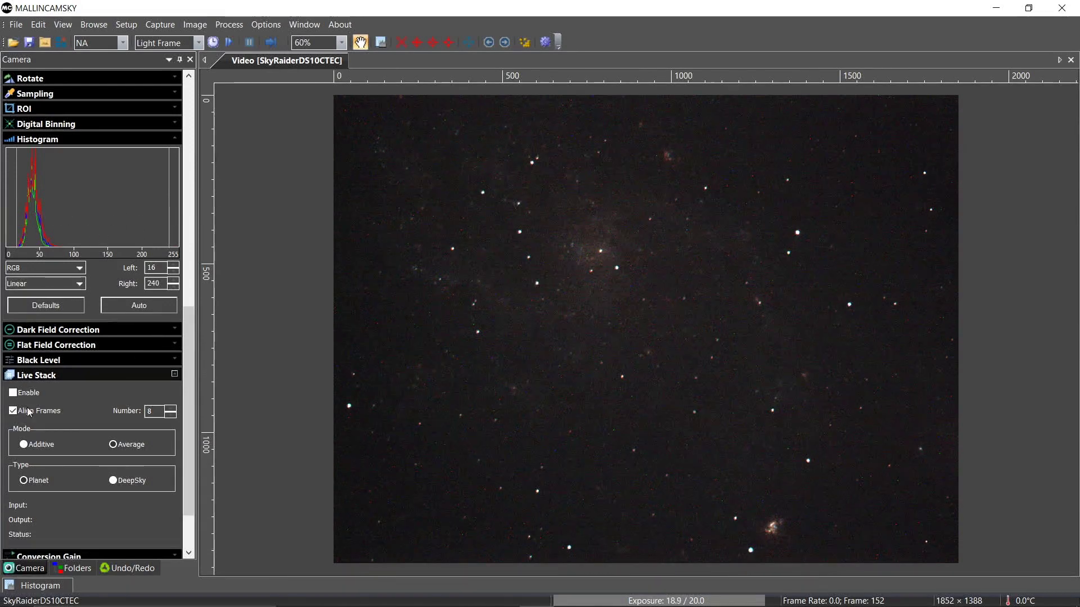
Tick Enable under Live Stack, then briefly look at the Sharpen settings before collapsing them
click(13, 392)
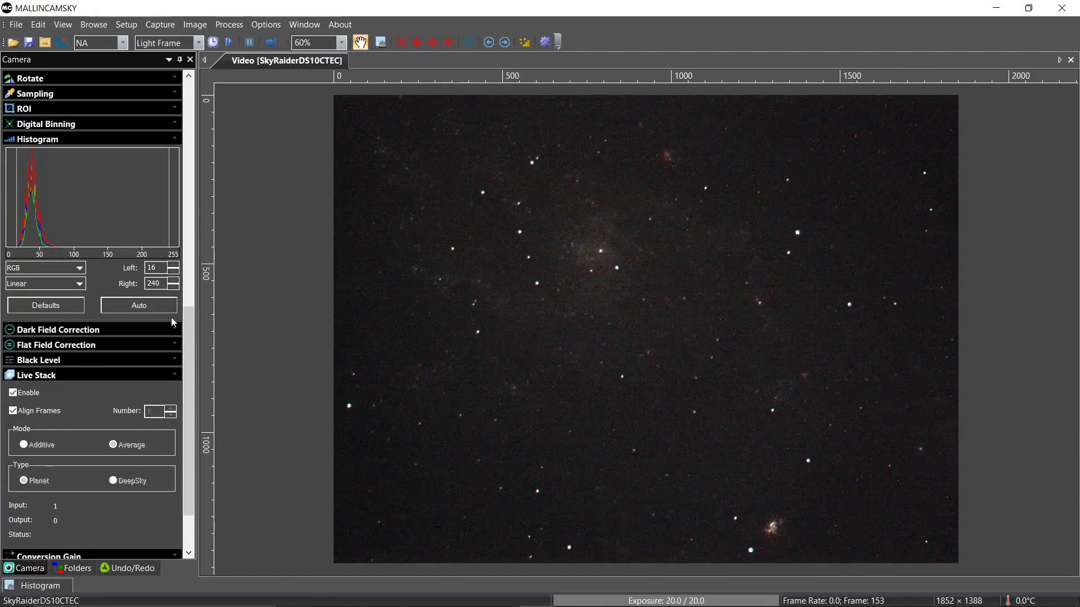
drag(187, 341, 185, 420)
click(57, 517)
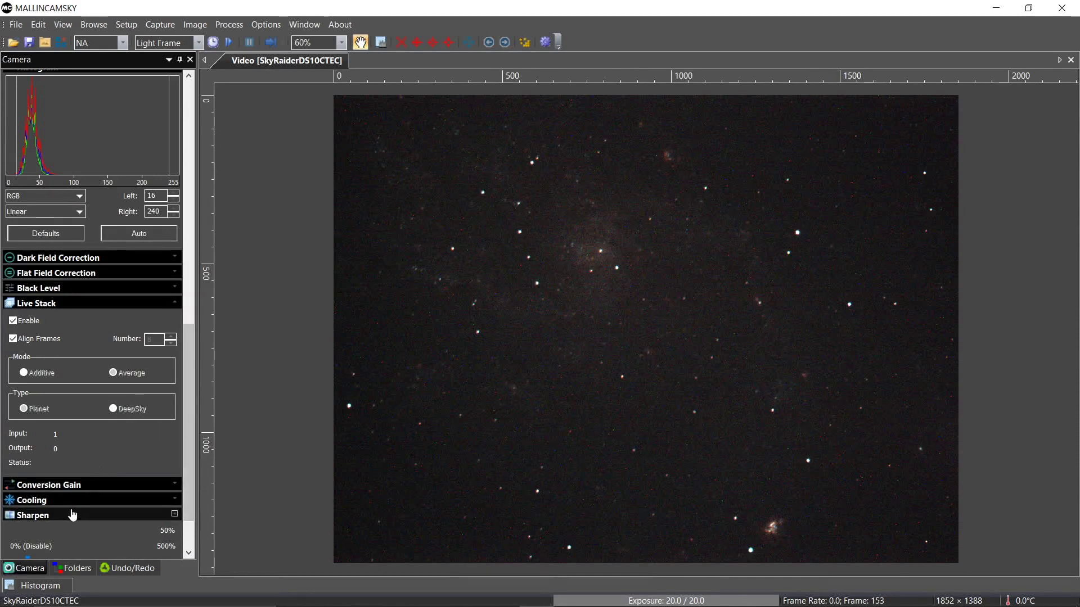
click(113, 509)
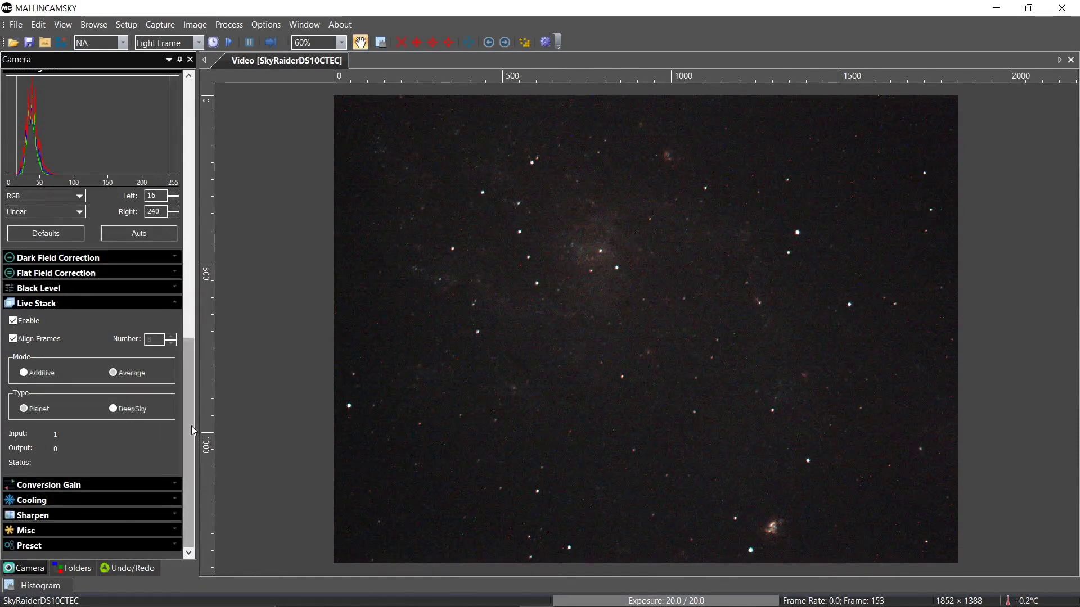
scroll(191, 414, up, 1)
Scroll the Camera panel up slightly and wait until Live Stack shows 5 stacked outputs
scroll(191, 414, up, 2)
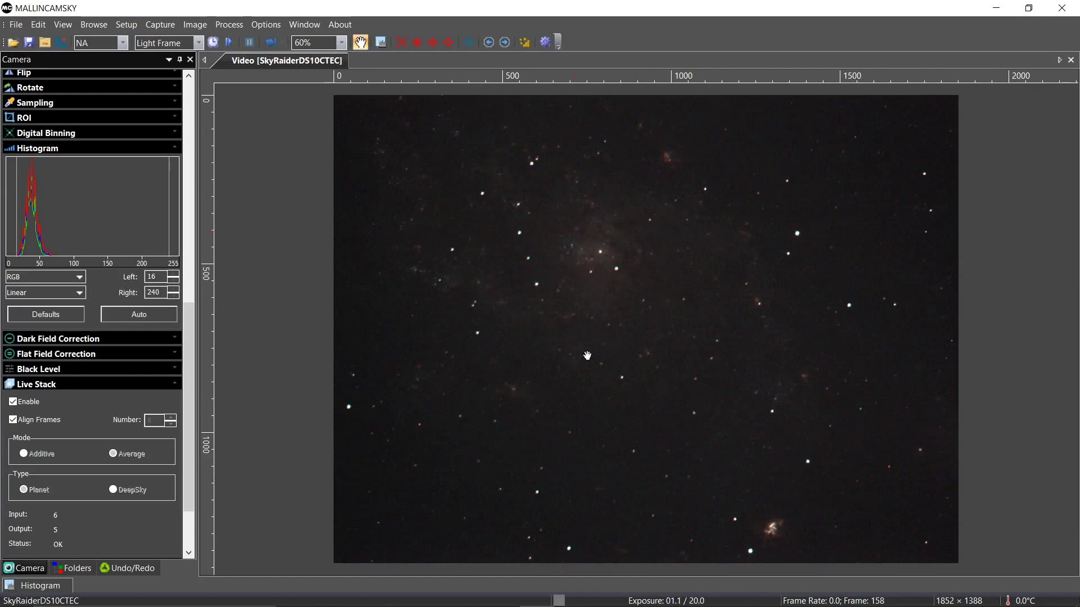
scroll(662, 347, up, 2)
scroll(661, 346, up, 3)
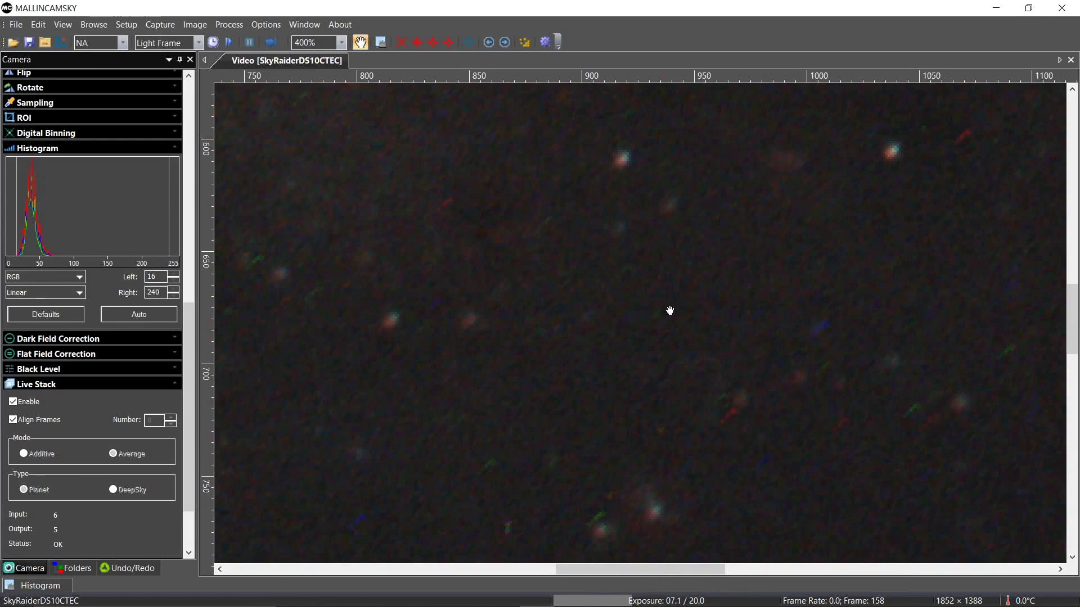
drag(492, 337, 740, 494)
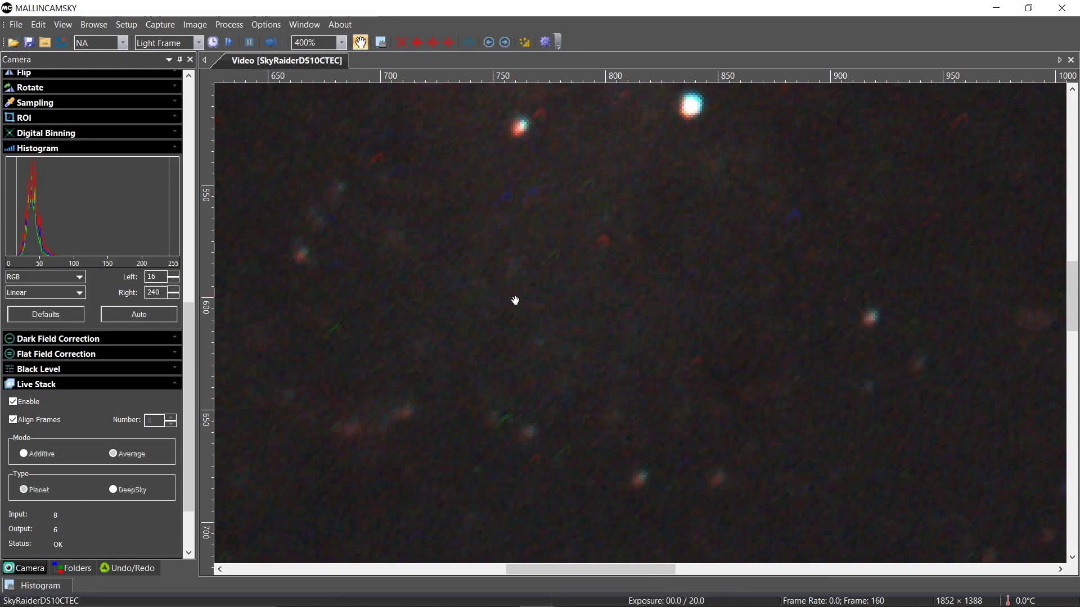
scroll(527, 309, down, 3)
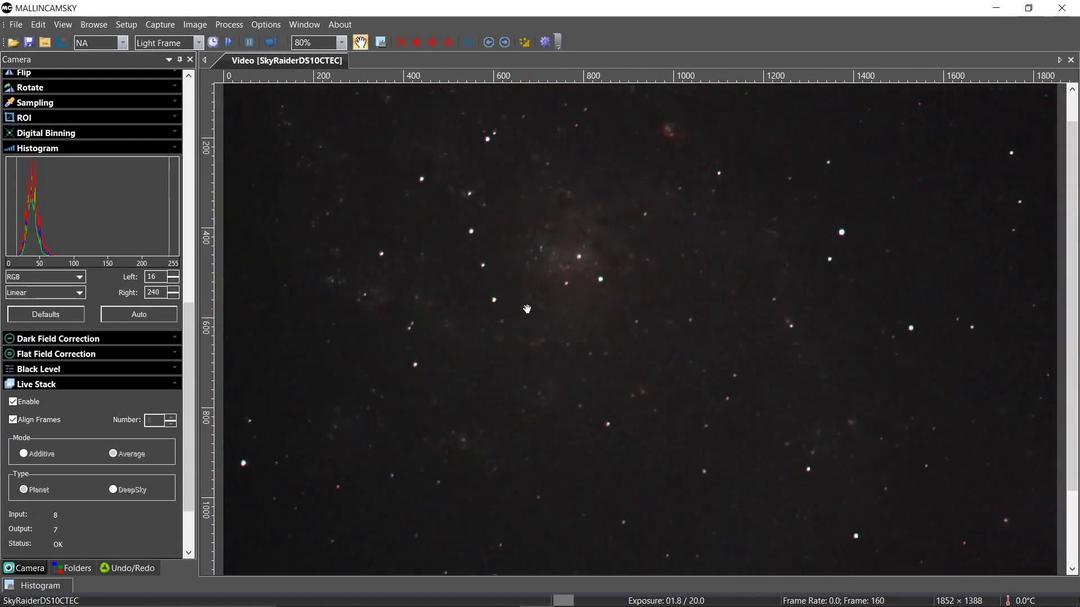
scroll(527, 309, down, 1)
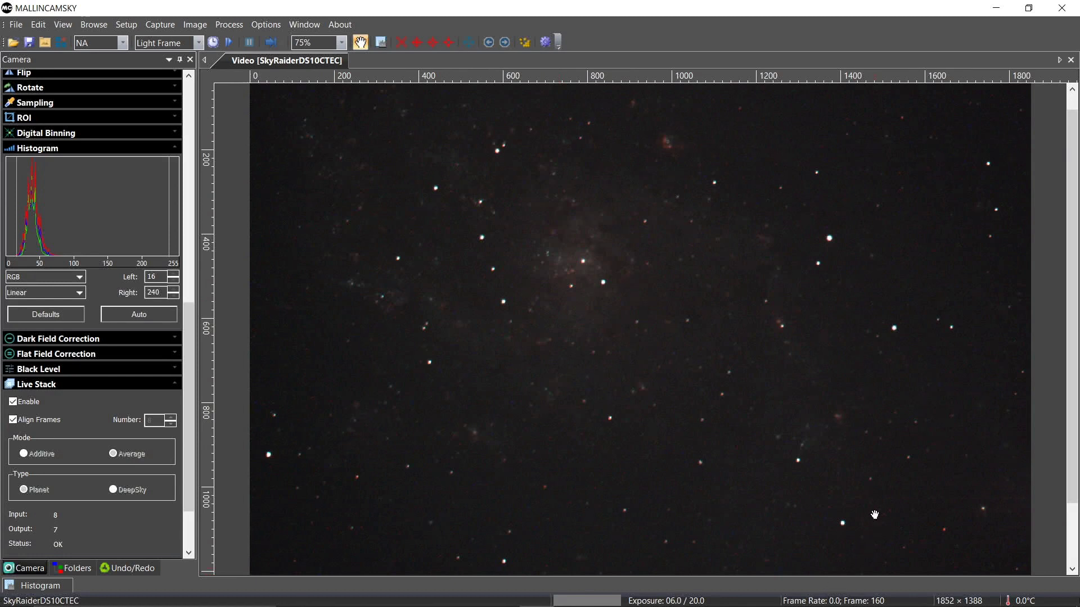
scroll(871, 510, down, 1)
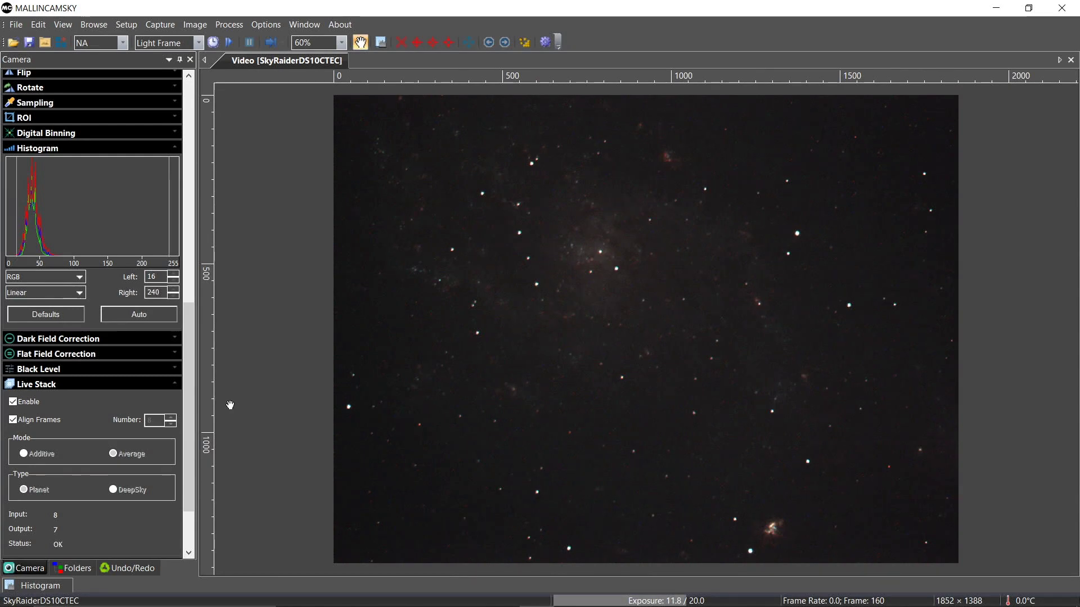
Check PHD2 Guiding's status and Star Profile, then return to MallinCamSky
key(alt+Tab)
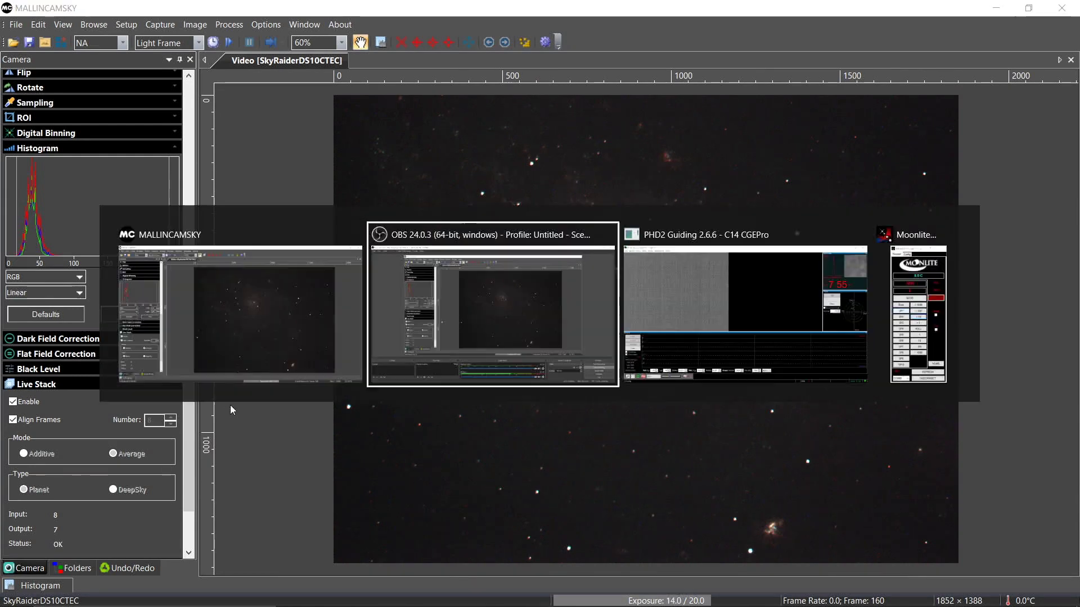
key(alt+Tab)
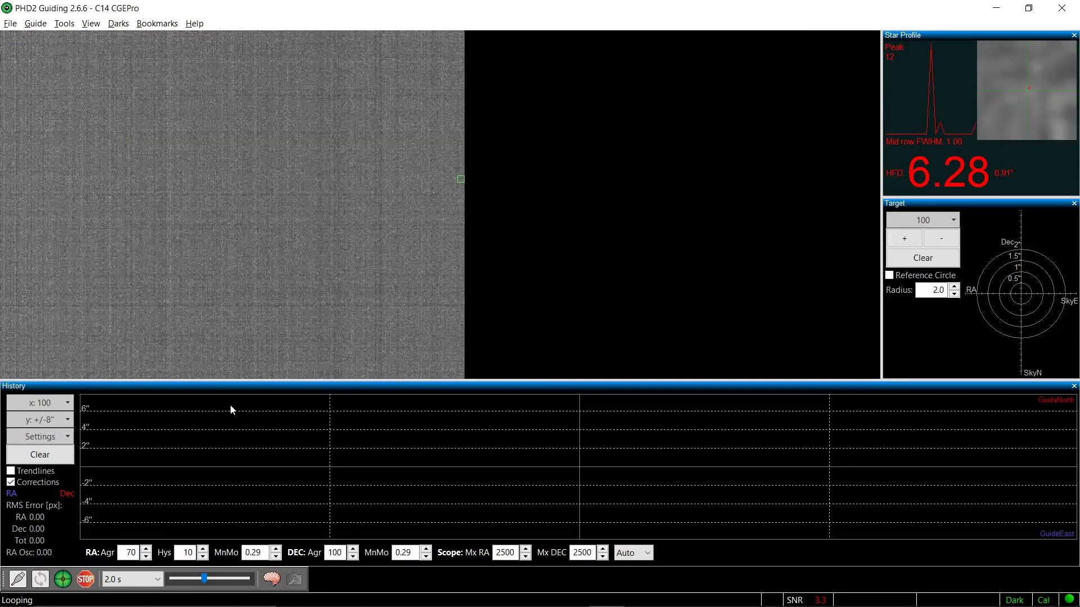
key(alt+Tab)
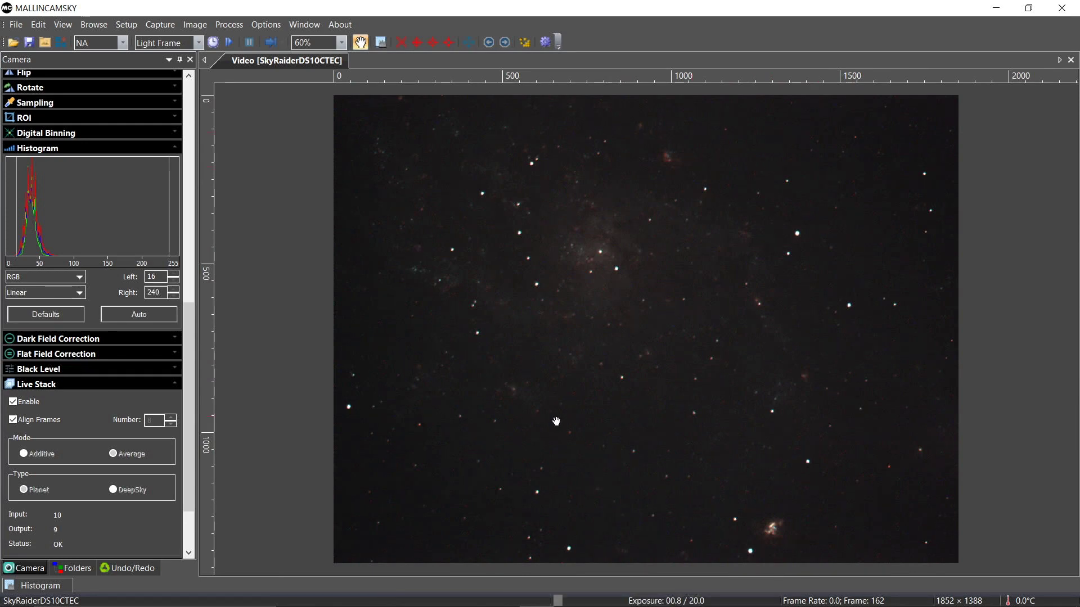
Pan the magnified stacked image to inspect other stars in the field
scroll(533, 393, up, 1)
scroll(532, 393, up, 3)
scroll(448, 251, up, 2)
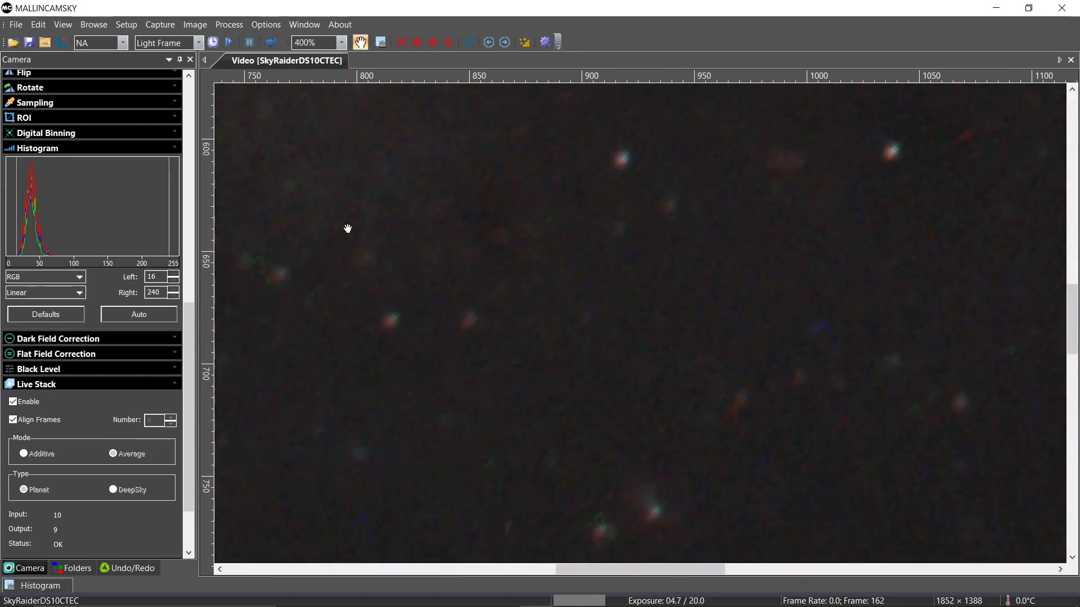
drag(348, 229, 636, 407)
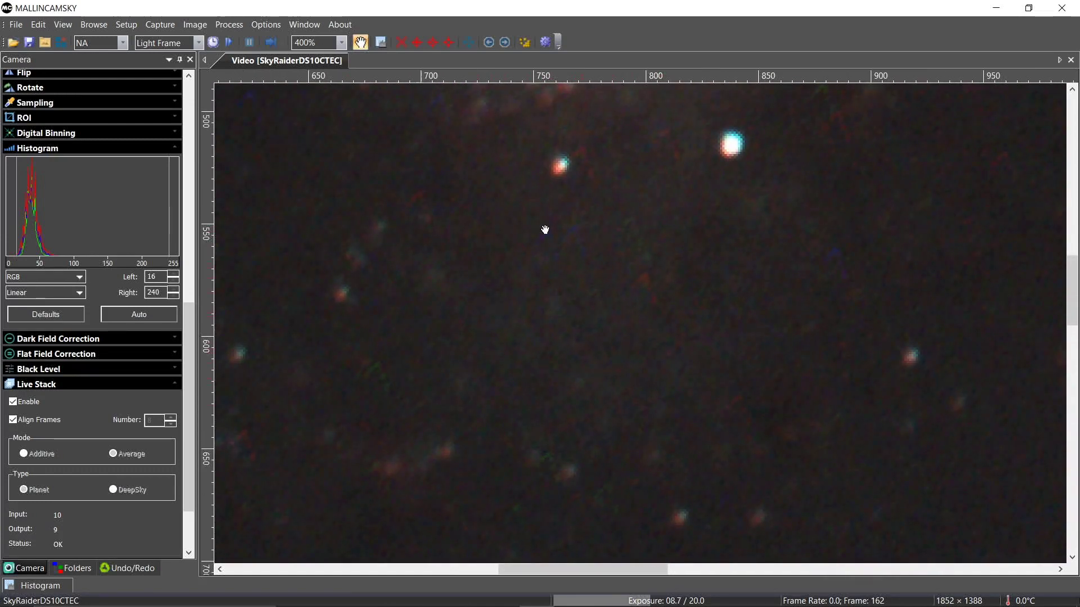
scroll(566, 291, down, 3)
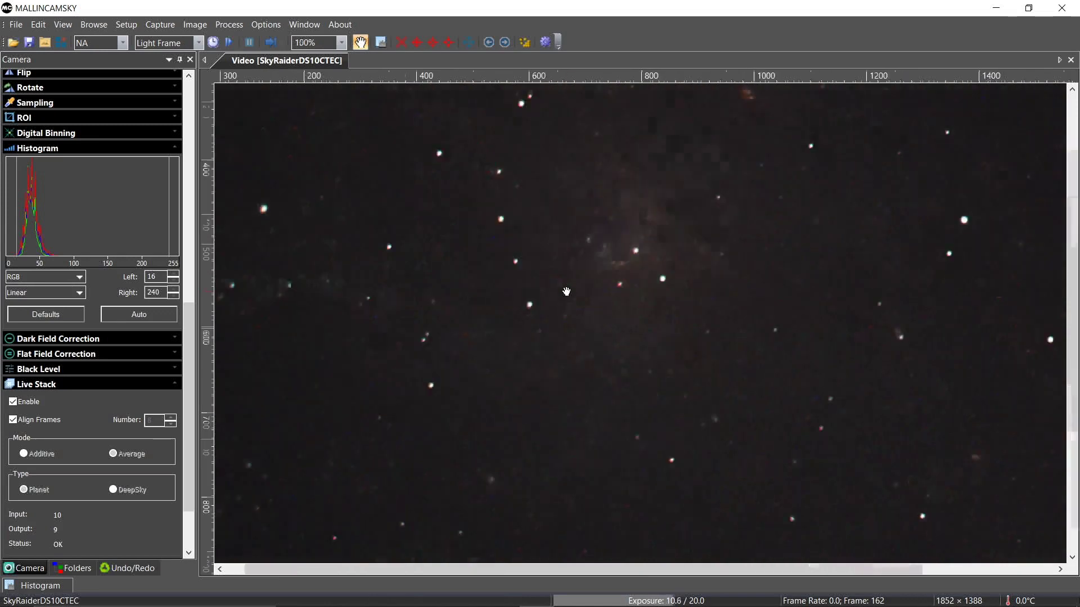
scroll(566, 291, down, 1)
scroll(566, 292, down, 1)
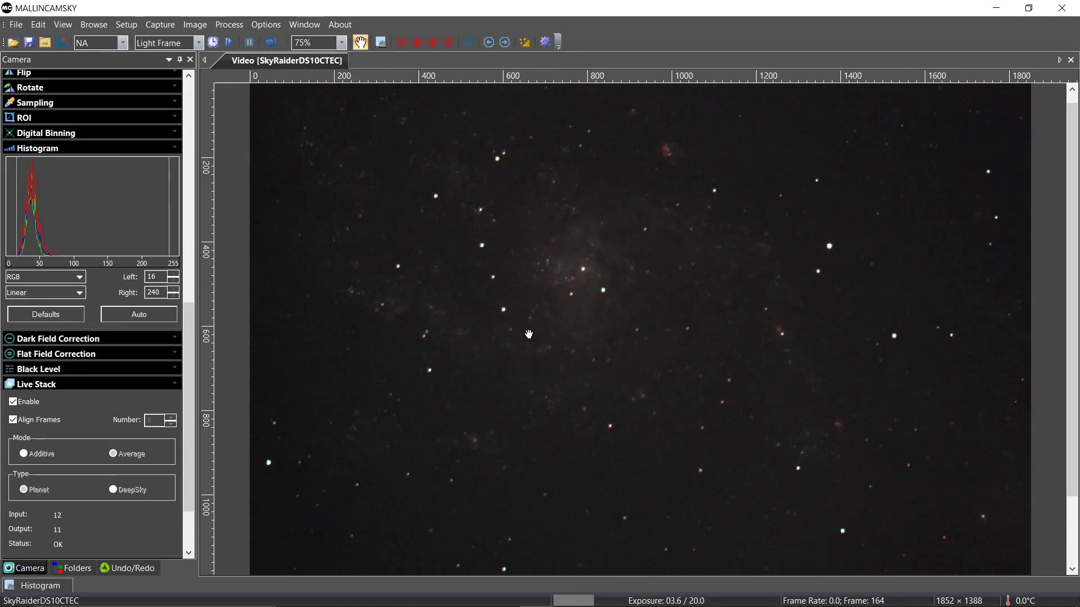
Inspect the upper-left star field, then zoom out to about 67% so the full frame shows
scroll(550, 298, up, 4)
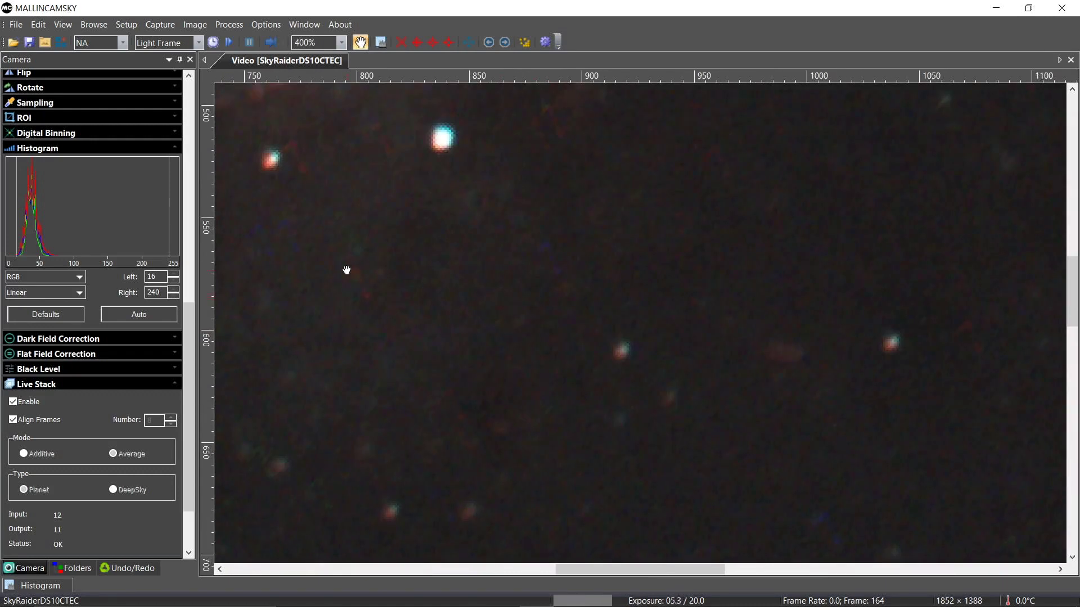
drag(346, 271, 658, 351)
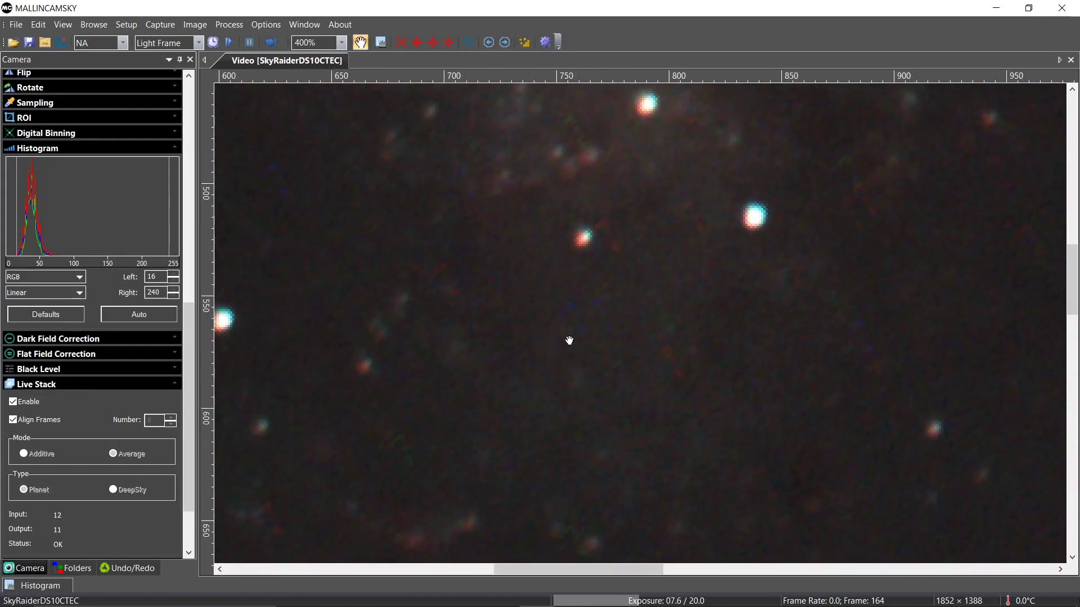
scroll(569, 340, down, 5)
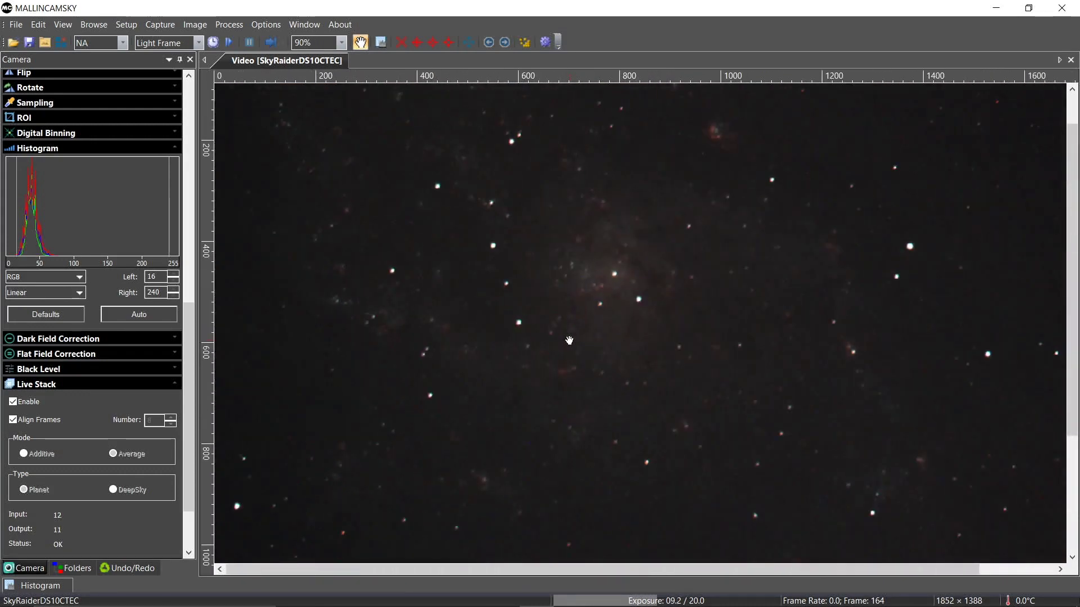
scroll(569, 341, down, 1)
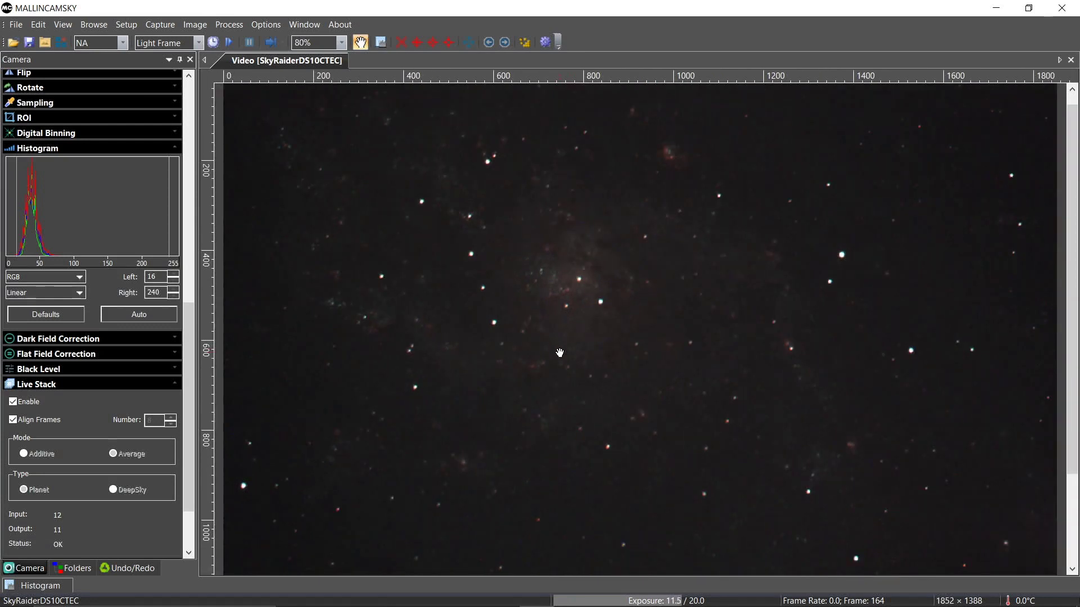
scroll(560, 352, down, 1)
scroll(562, 352, down, 1)
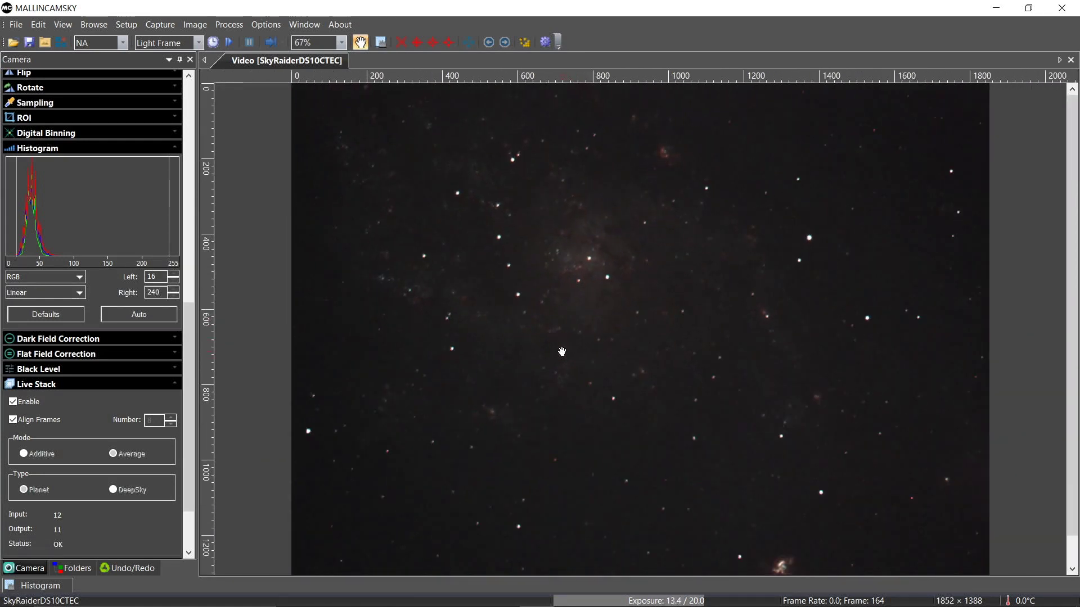
scroll(561, 352, up, 1)
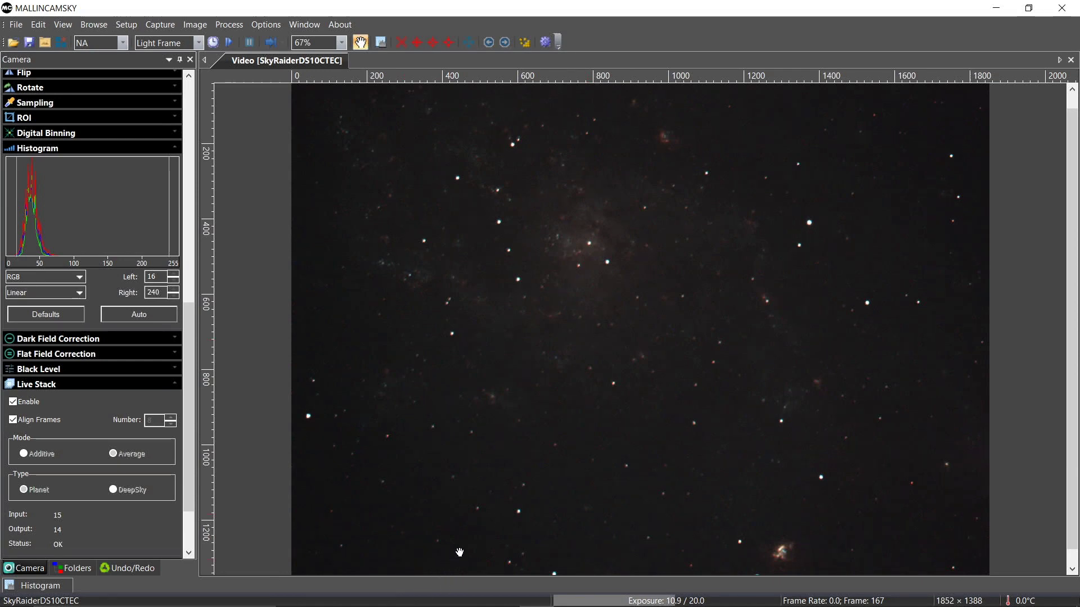
scroll(662, 228, up, 1)
scroll(662, 228, up, 3)
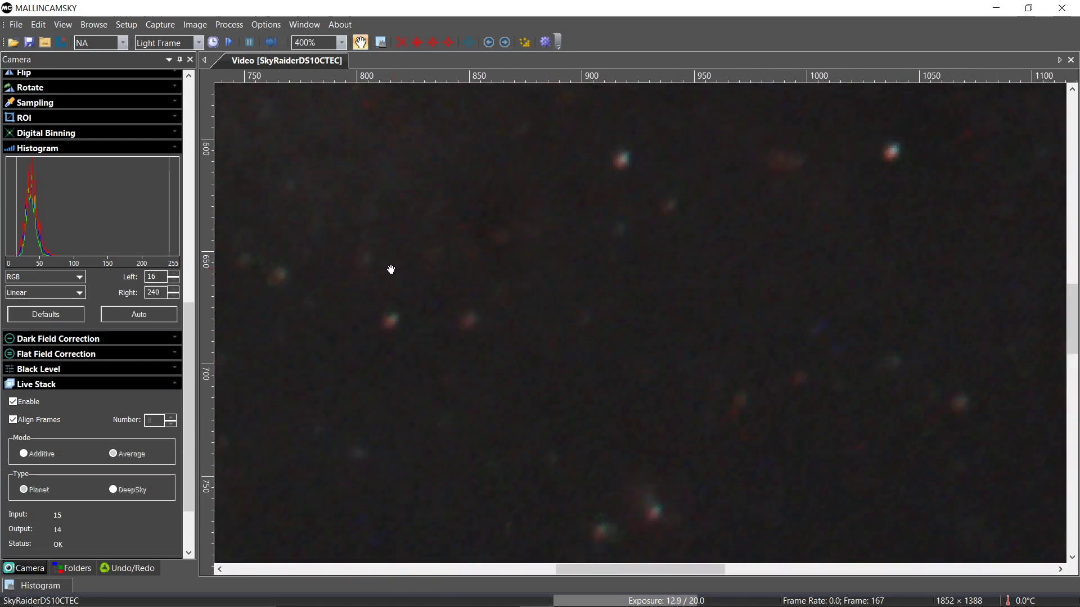
drag(409, 285, 672, 482)
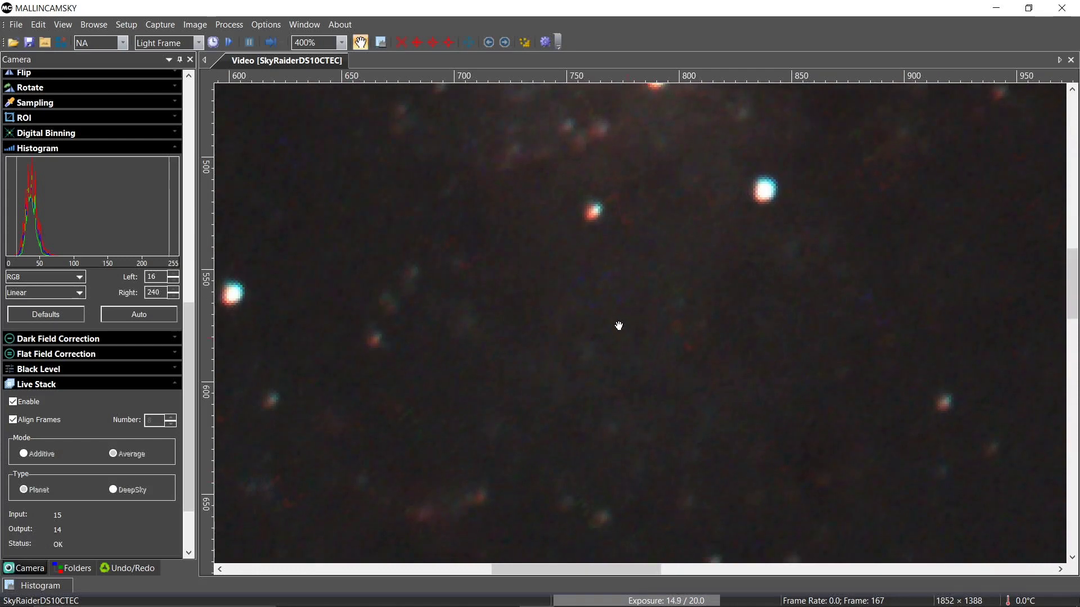
scroll(608, 311, down, 5)
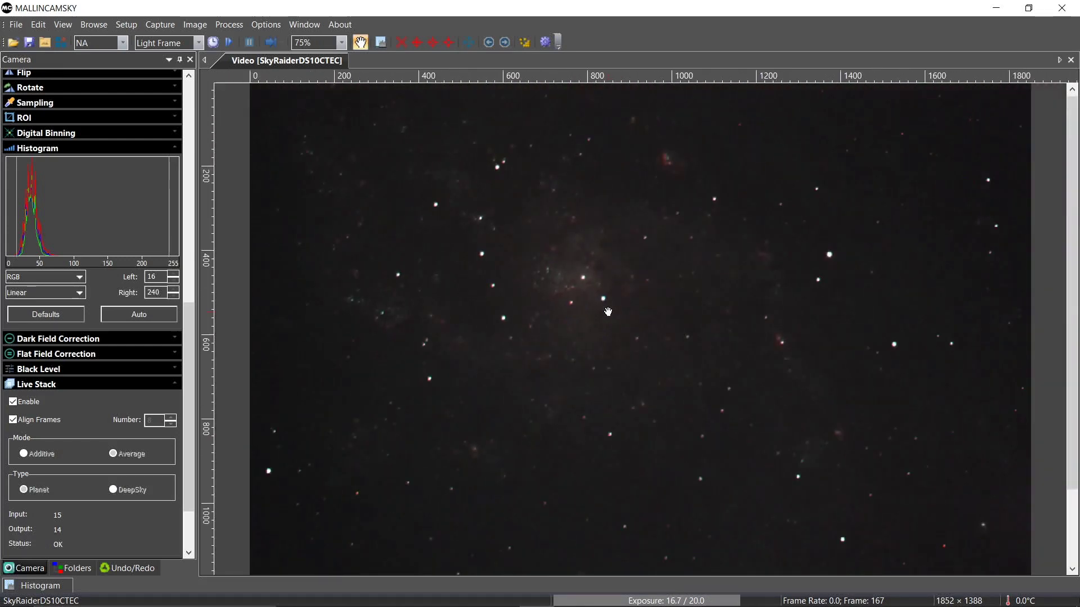
scroll(642, 306, down, 1)
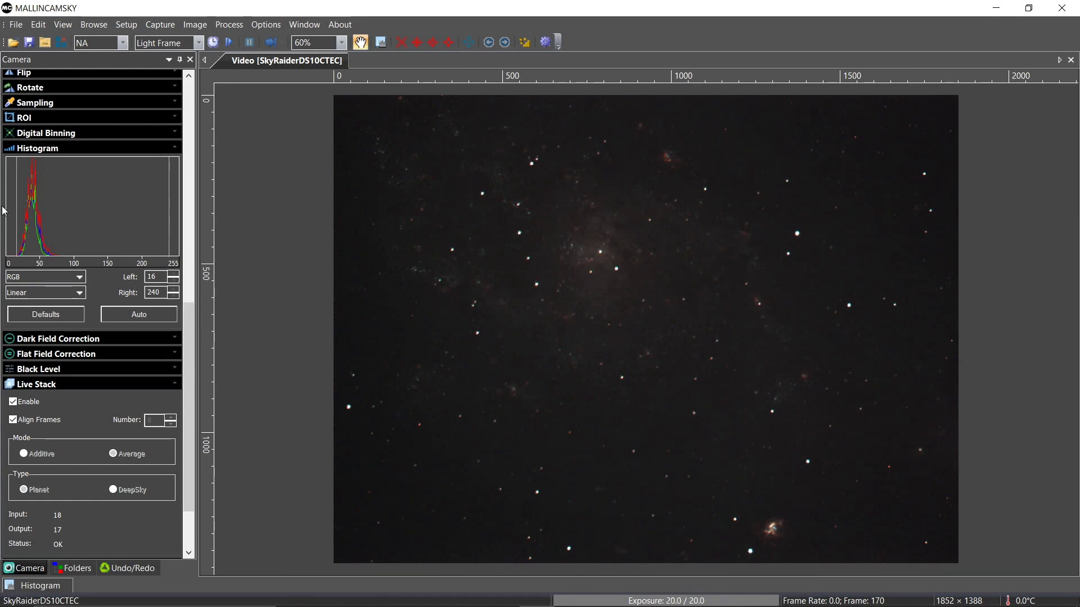
Step the histogram's Right value down from 240 to 148 with the spin-box down arrow
click(173, 296)
drag(173, 296, 173, 295)
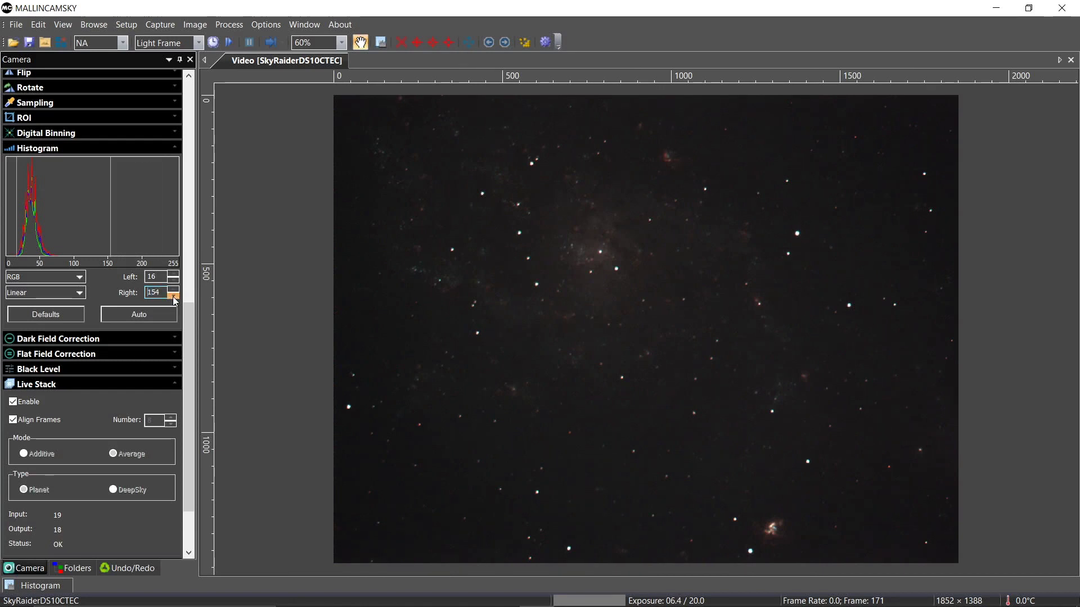
click(173, 296)
click(173, 297)
click(173, 296)
click(174, 296)
click(174, 297)
click(173, 297)
click(174, 297)
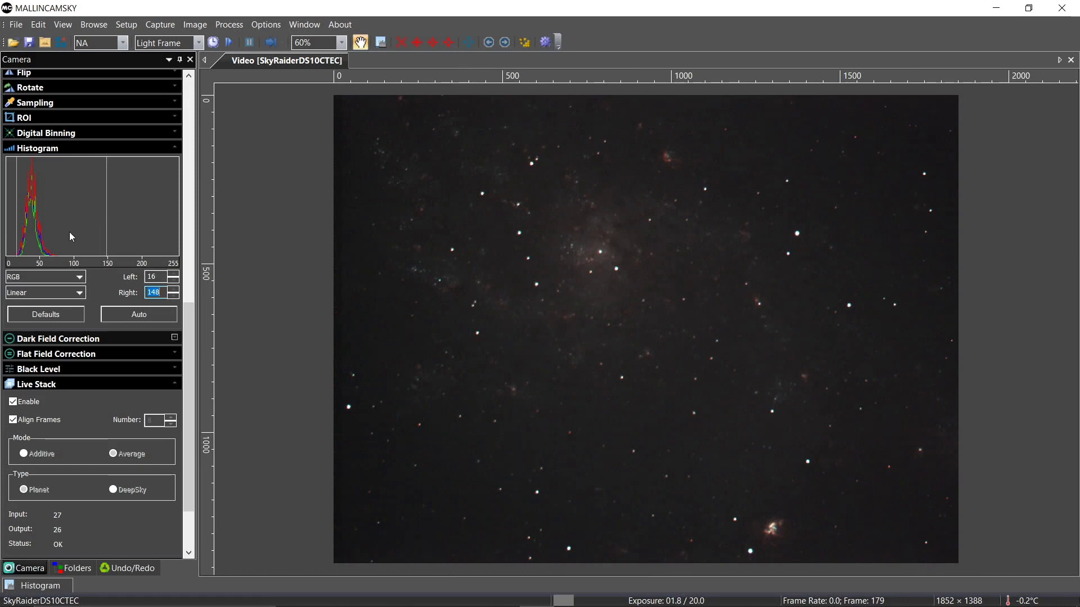
Step the histogram Left level up to 20, with Right remaining at 148
click(173, 274)
click(174, 274)
click(173, 274)
click(173, 274)
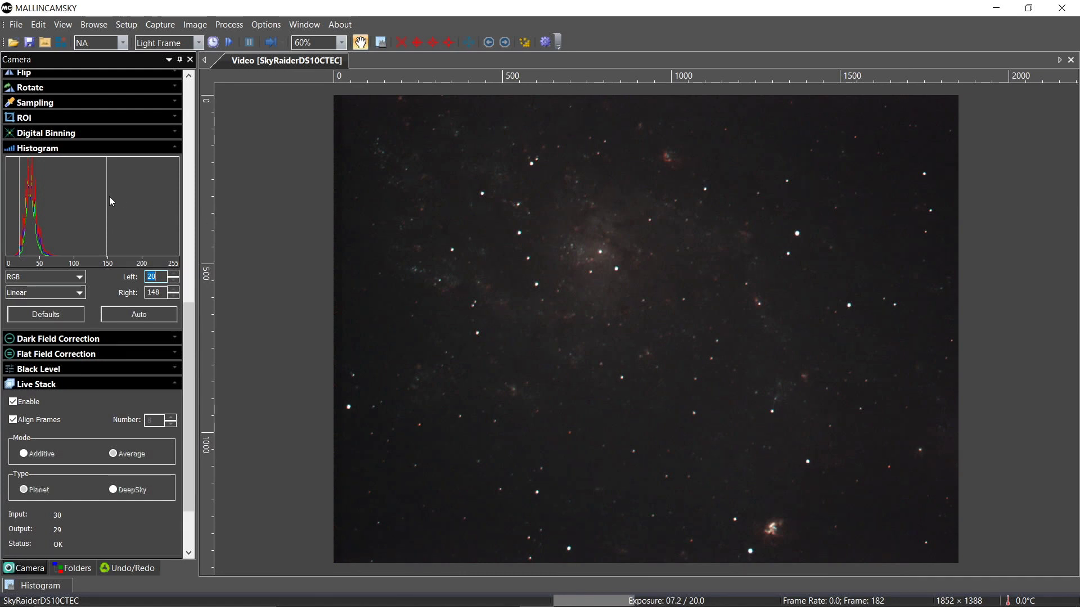
Lower the histogram Right level to 132
drag(106, 200, 96, 204)
click(174, 296)
click(174, 297)
click(174, 296)
click(174, 296)
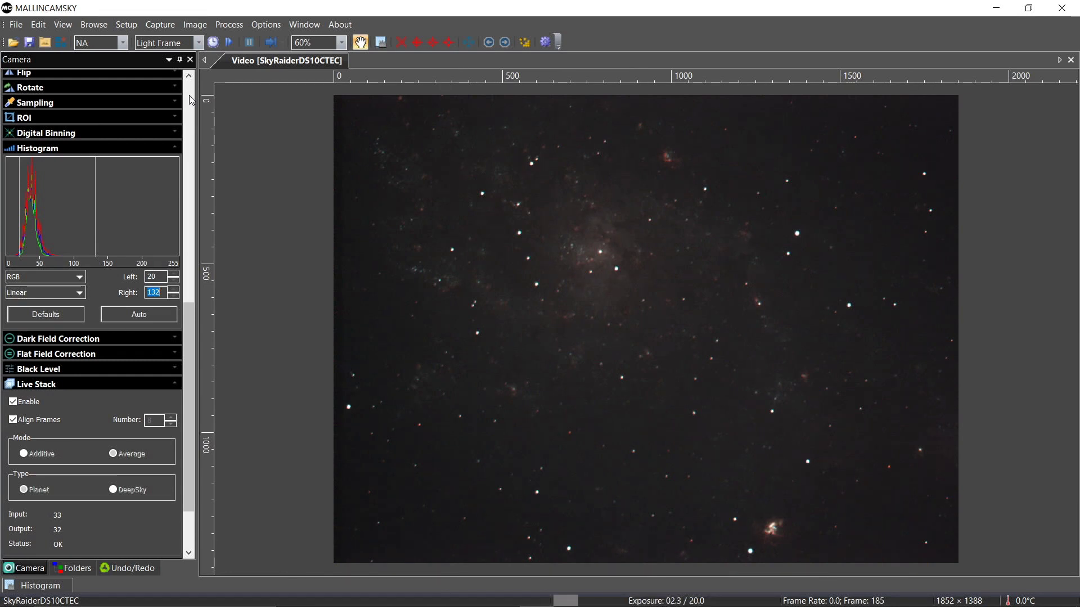
Snap the stacked galaxy as image 0002 and bring up the TIFF Save As dialog
click(189, 97)
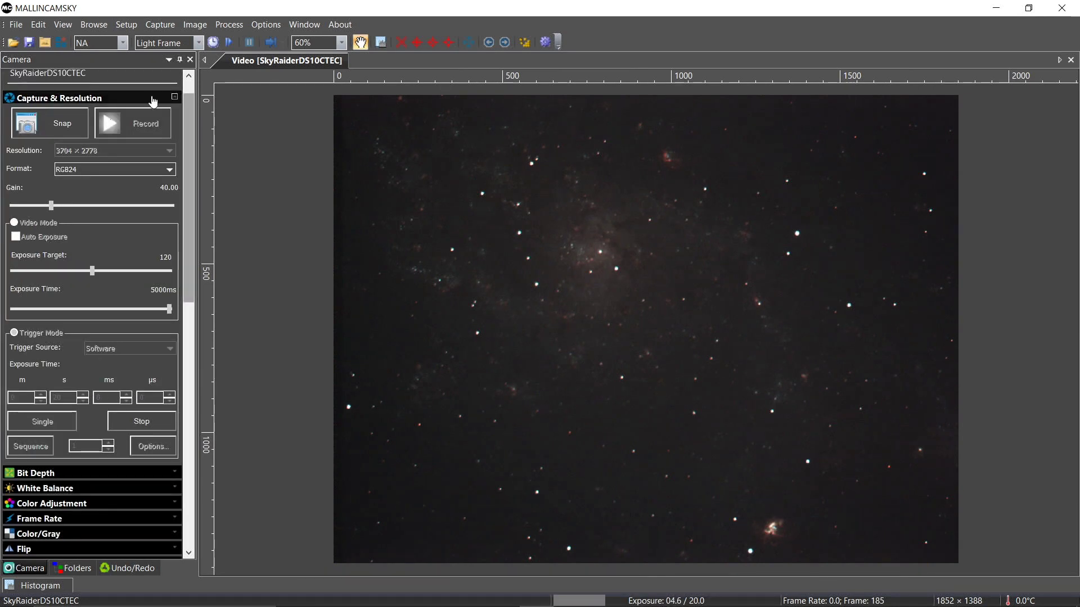
click(51, 112)
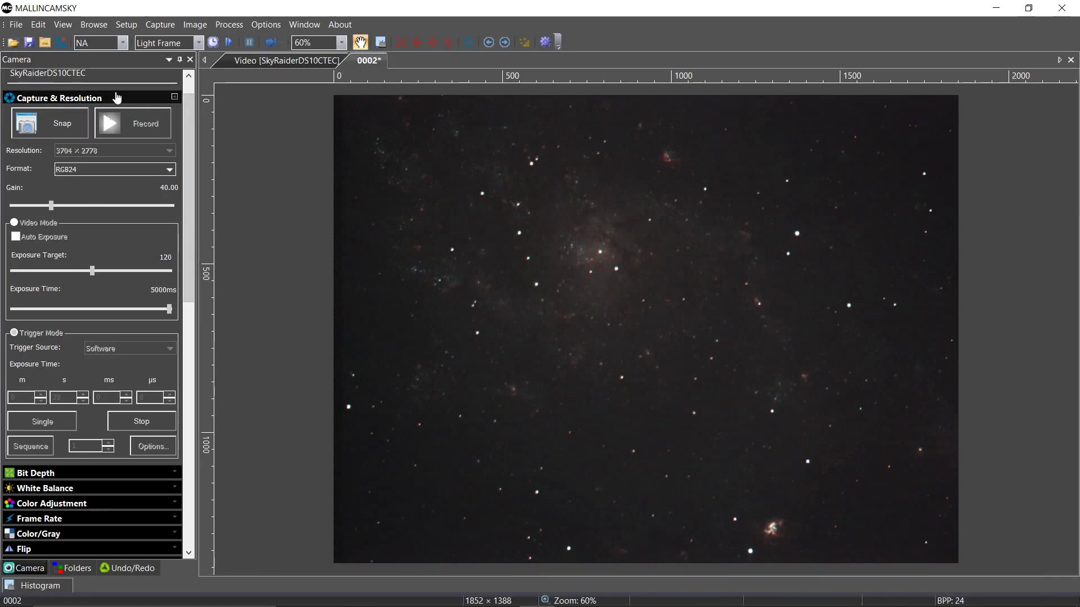
click(17, 25)
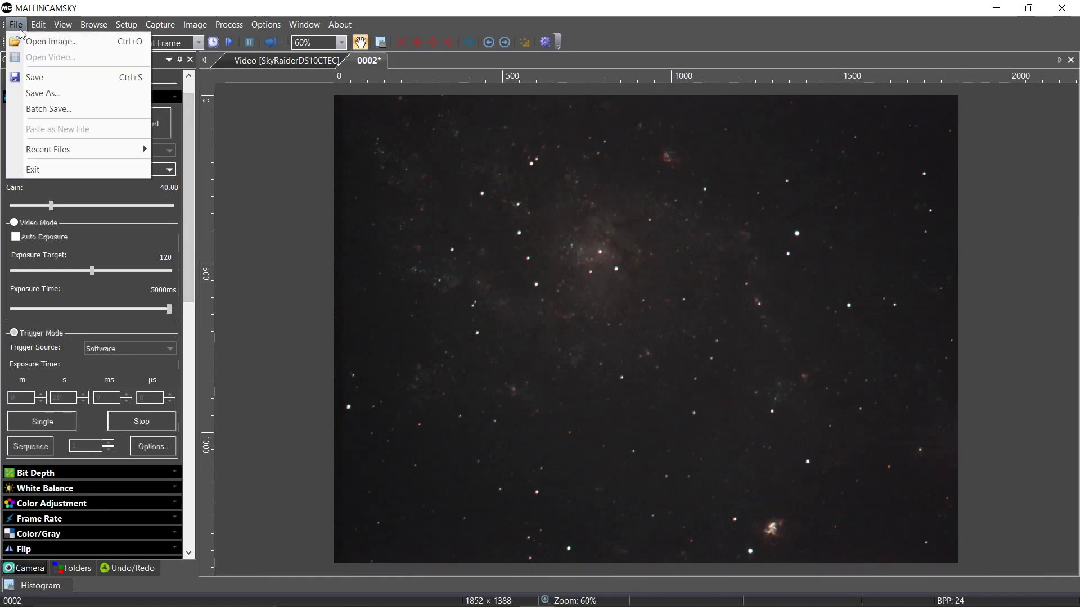
click(35, 93)
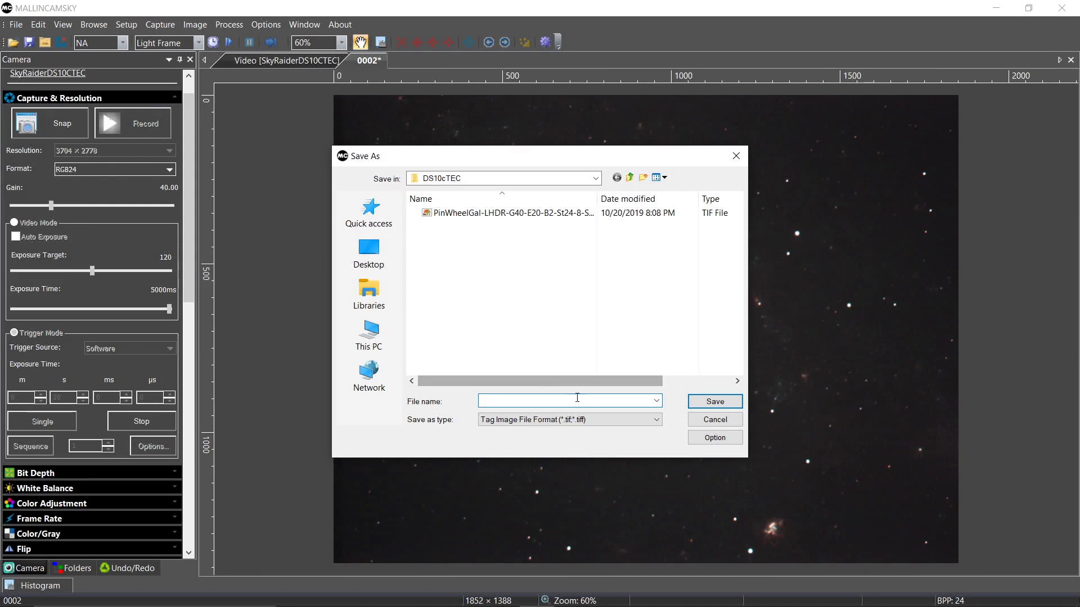
Save the snapshot as PinWheelGal-LHDR-G40-E20-B2-St32-8-Sh50.tif, based on the earlier PinWheelGal name
click(489, 213)
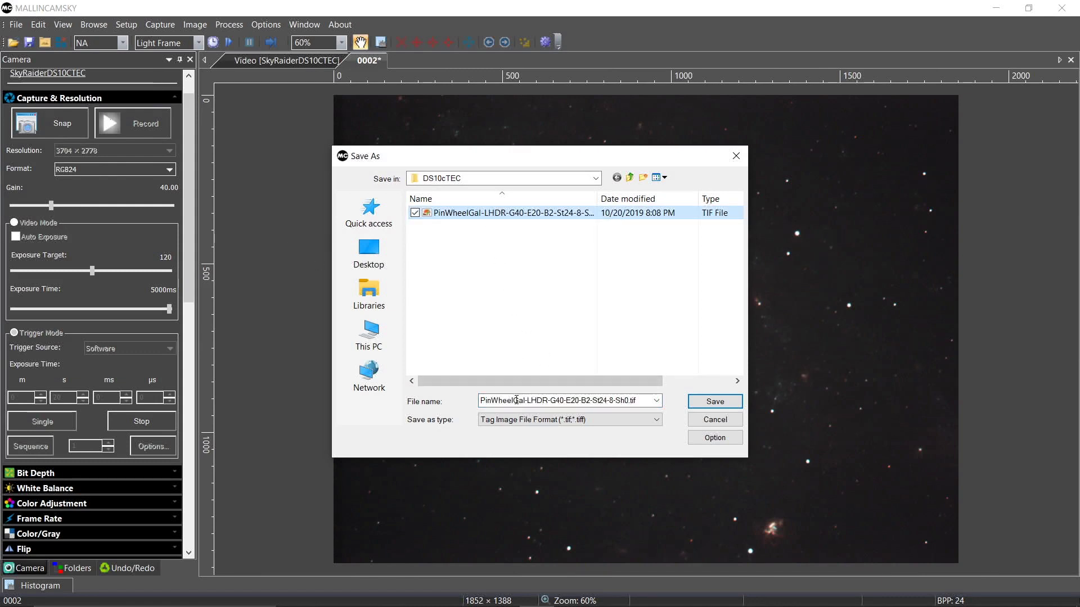
double_click(598, 401)
drag(598, 401, 604, 401)
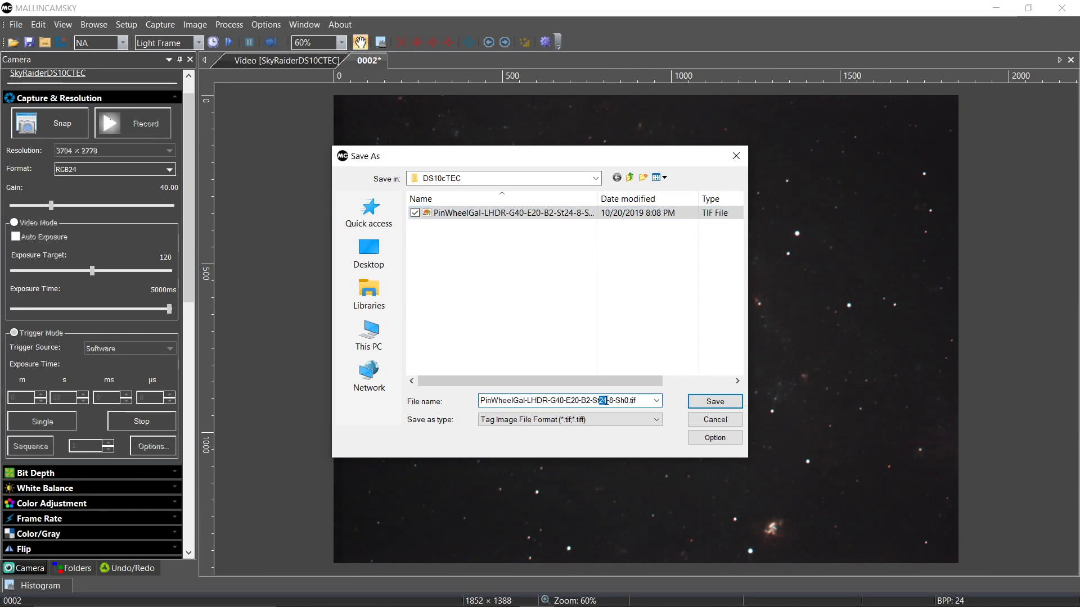
text(32)
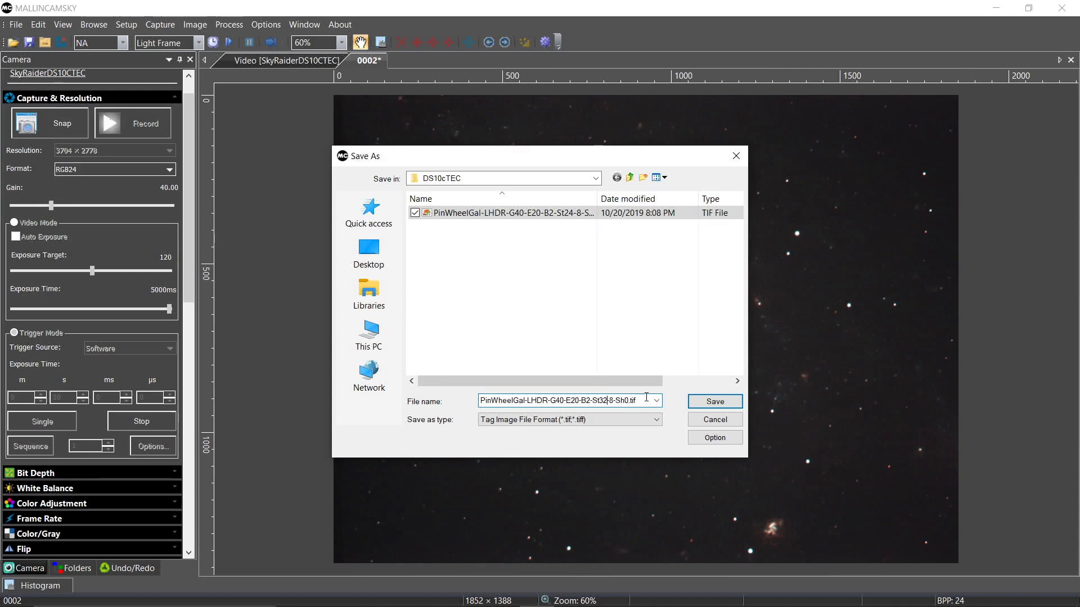
text(5)
click(715, 403)
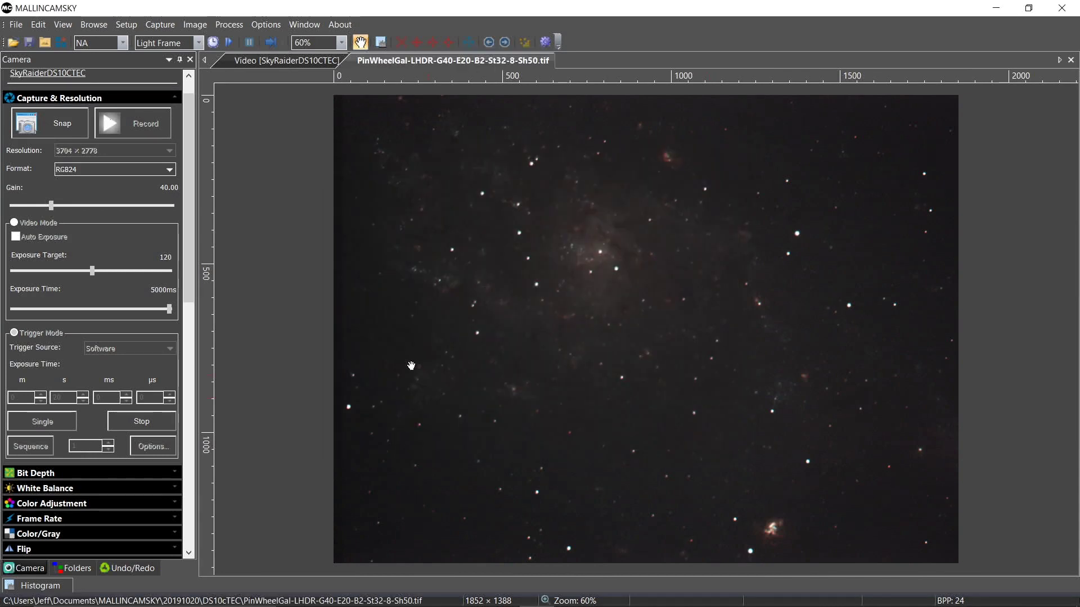
Close the saved snapshot and watch the stack counters grow to 41 inputs and 40 outputs
click(1071, 60)
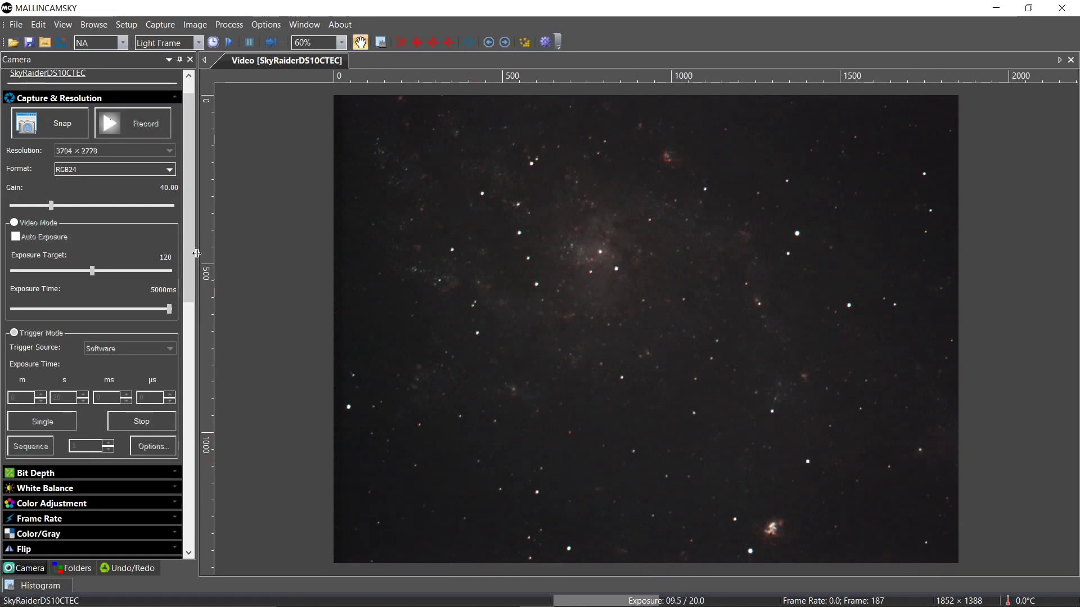
scroll(195, 311, down, 1)
scroll(197, 349, down, 6)
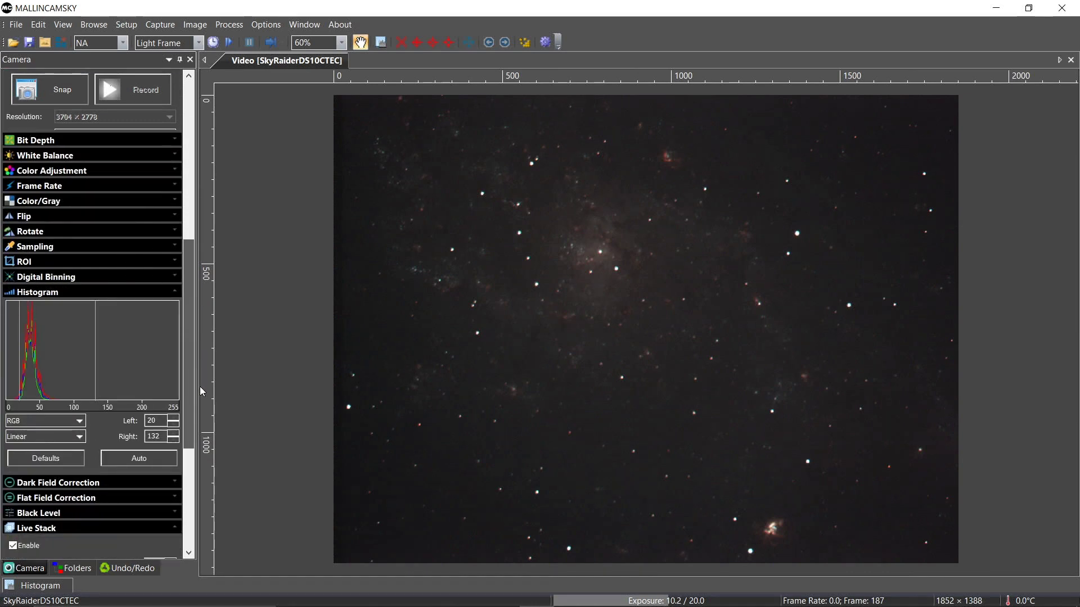
scroll(202, 394, down, 1)
scroll(206, 407, down, 4)
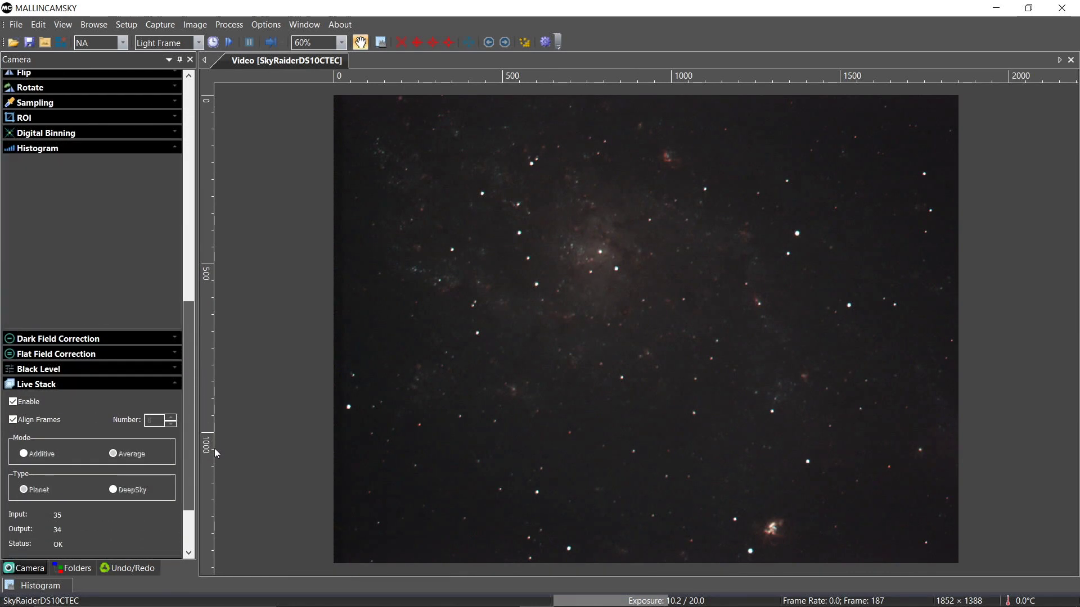
scroll(217, 455, up, 2)
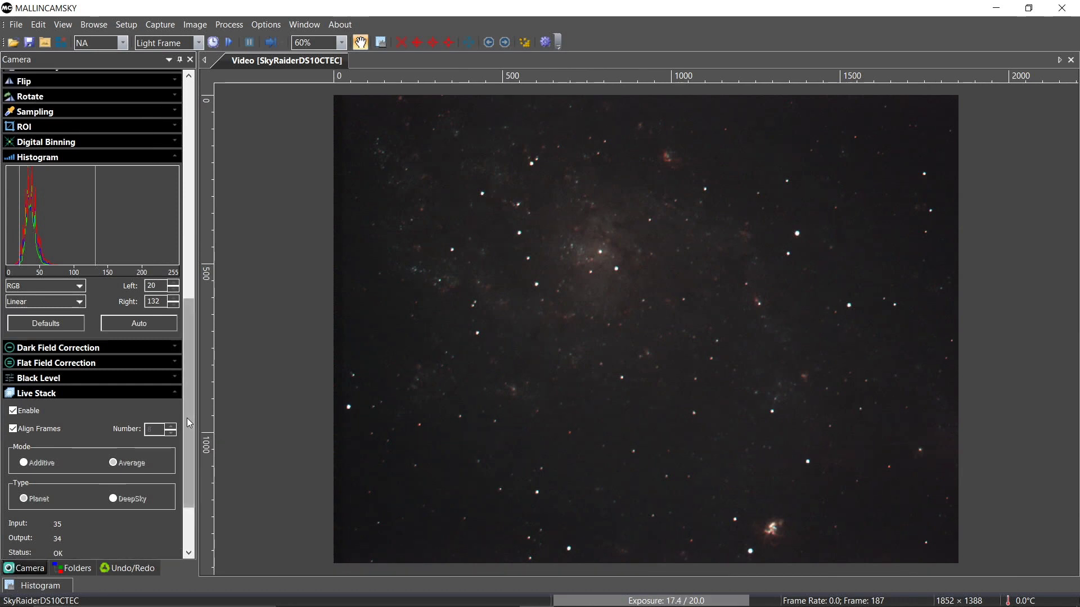
scroll(187, 422, down, 3)
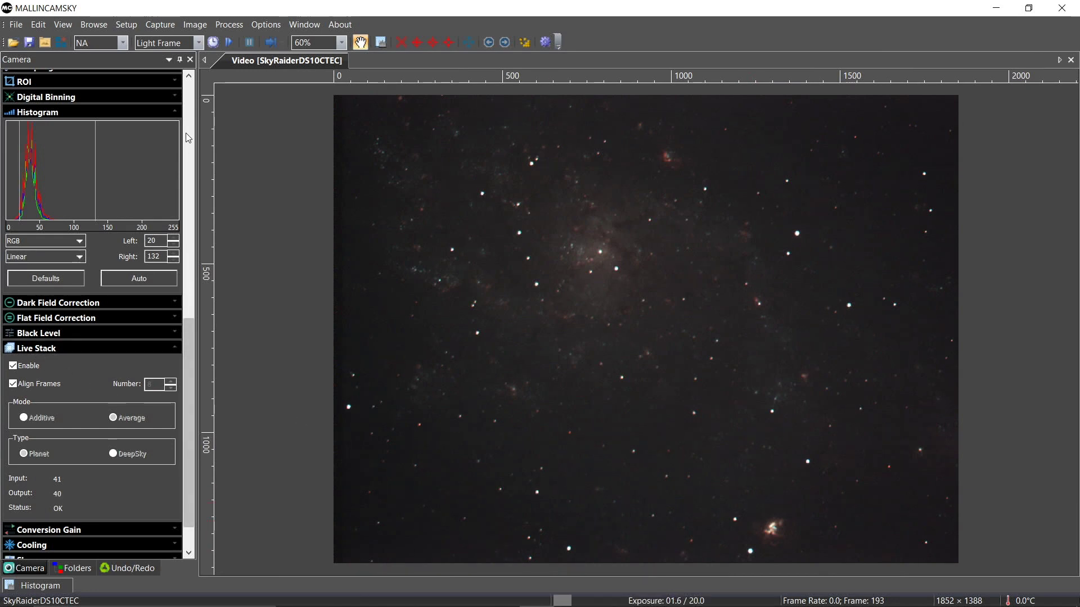
Snap the stack, then close the duplicate image 0004 without saving, keeping 0003
scroll(186, 133, up, 10)
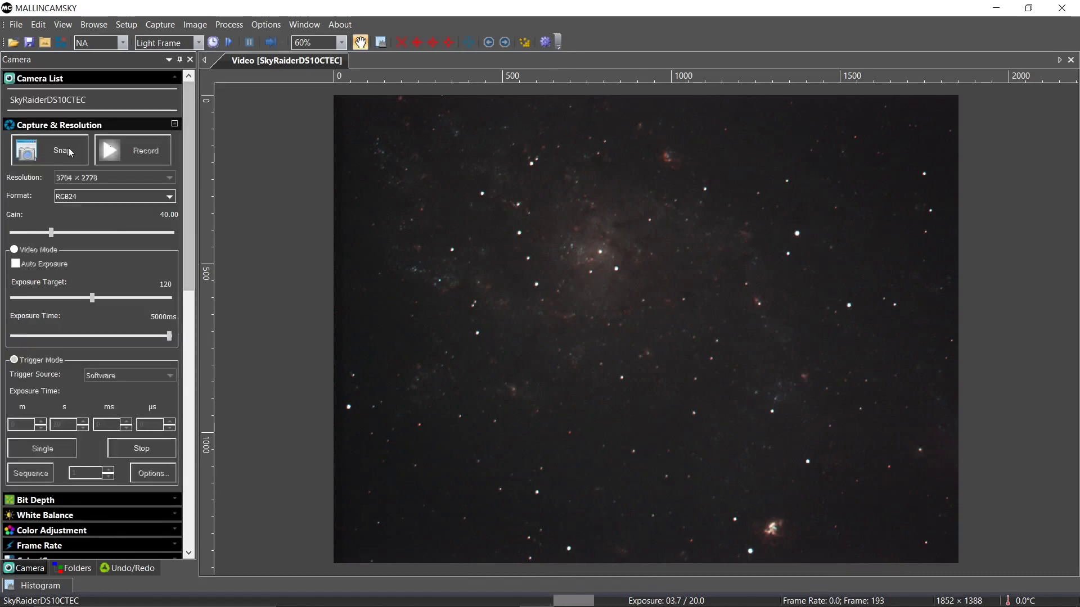
click(60, 151)
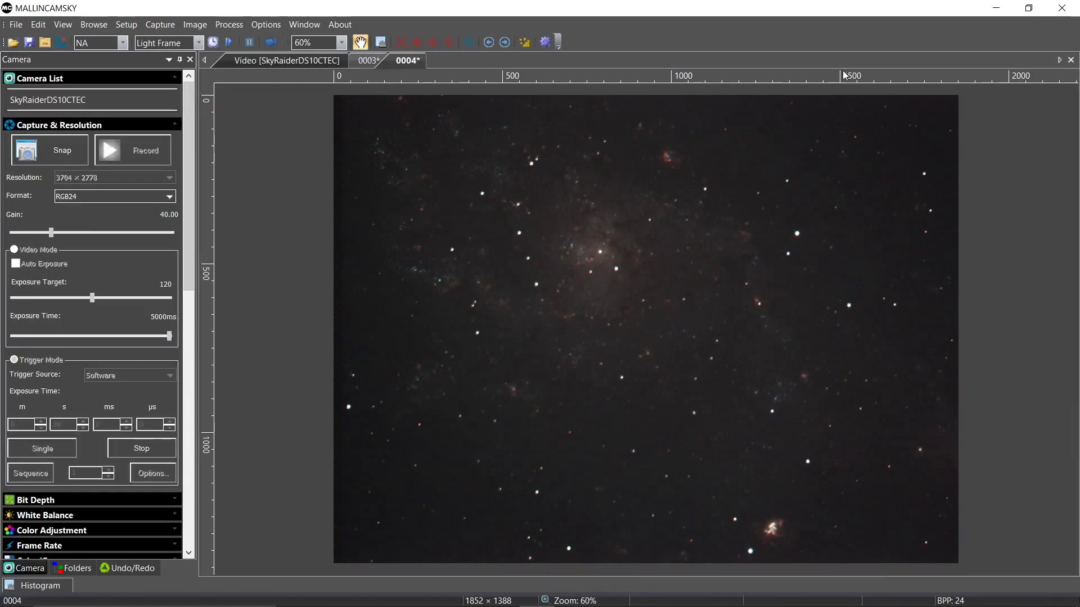
click(1070, 60)
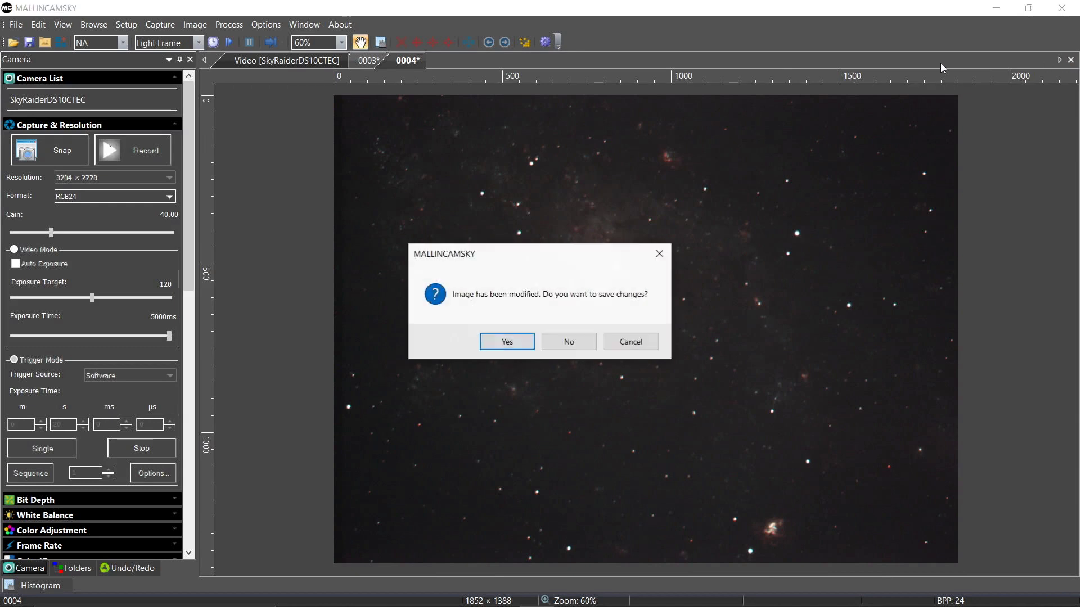
click(554, 343)
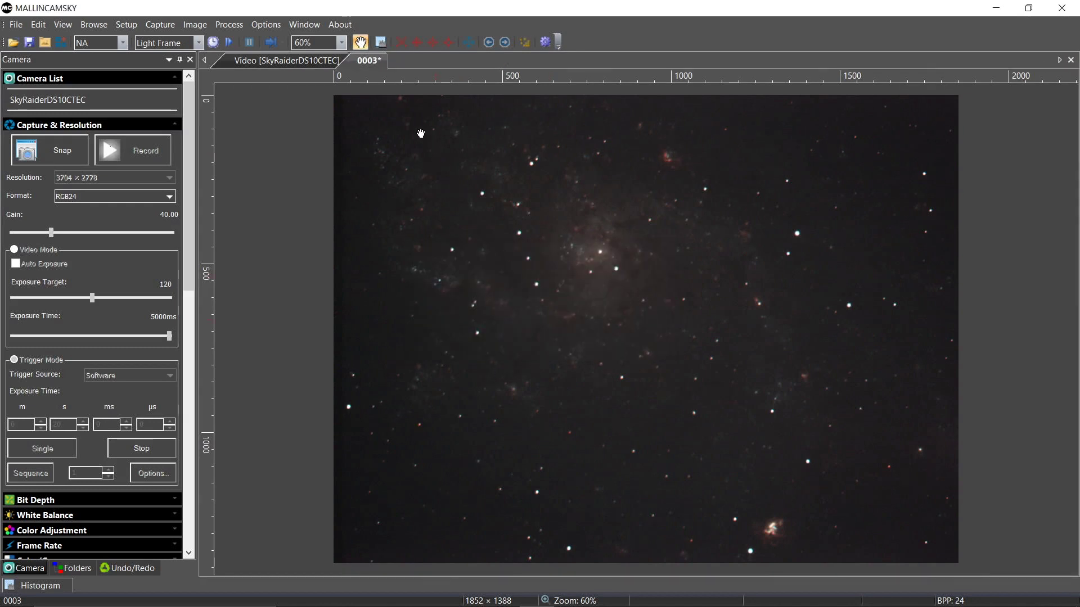
Save snapshot 0003 as PinWheelGal-LHDR-G40-E20-B2-St40-8-Sh50.tif, changing the stack count from 32 to 40
click(15, 24)
click(37, 97)
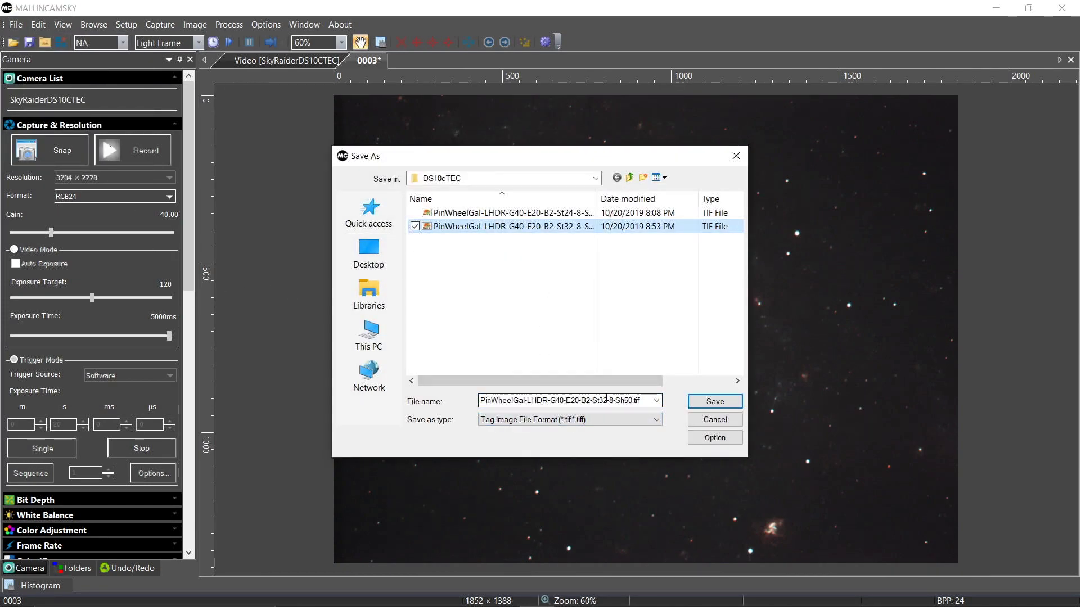
double_click(598, 400)
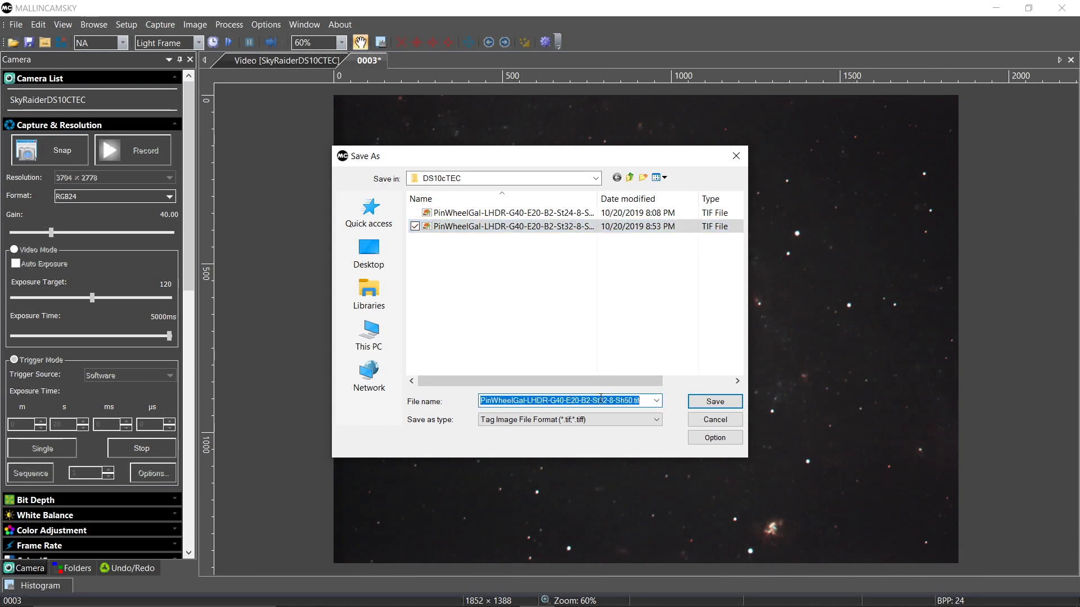
click(600, 400)
drag(601, 399, 608, 399)
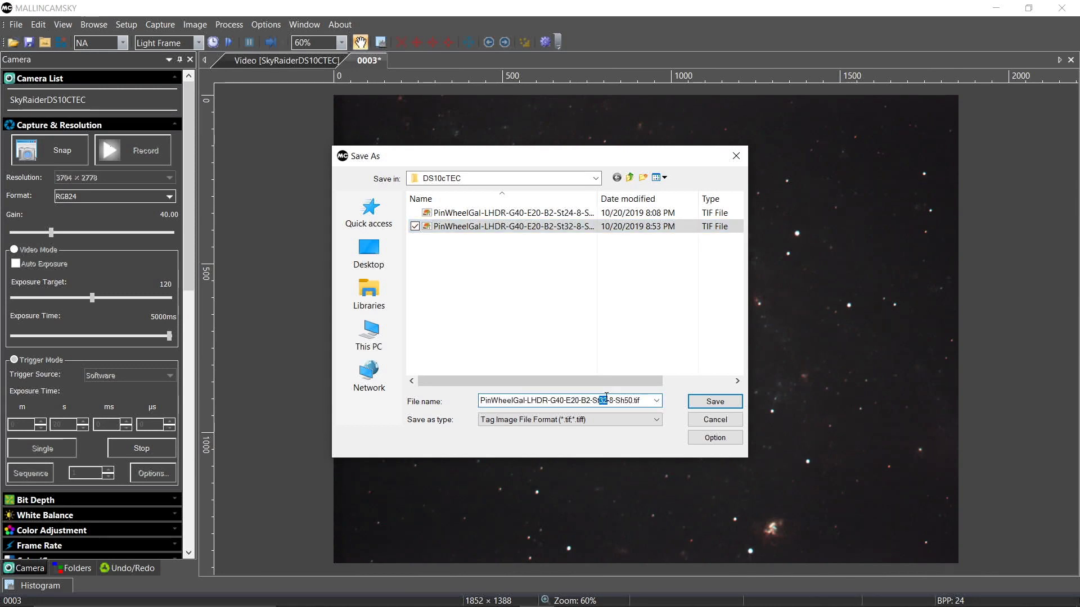
text(40)
key(Return)
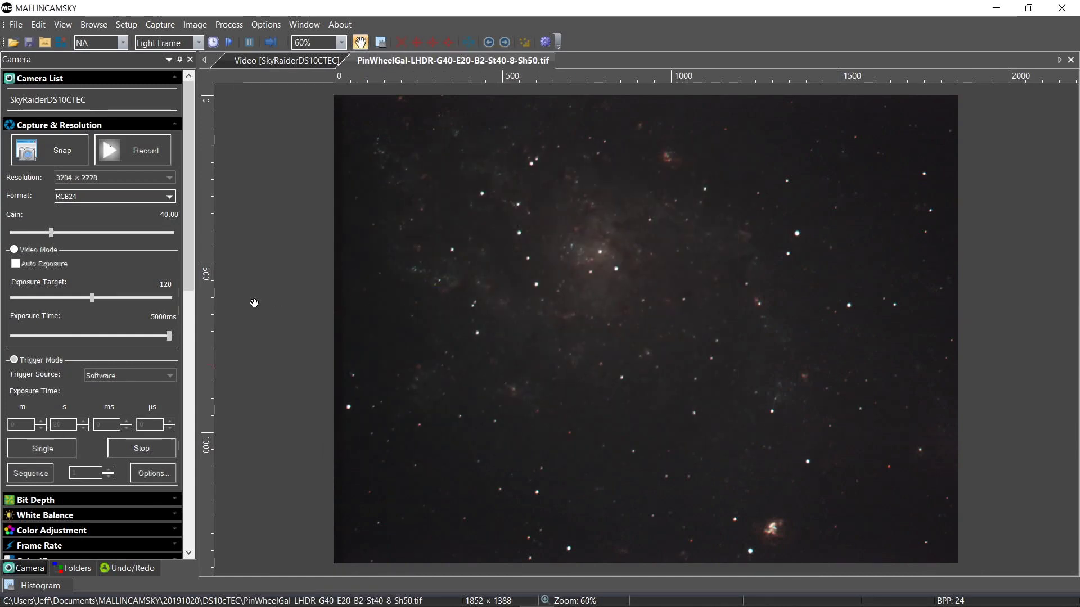
Close the St40 snapshot and let the live stack grow to 47 inputs and 46 outputs
click(1070, 60)
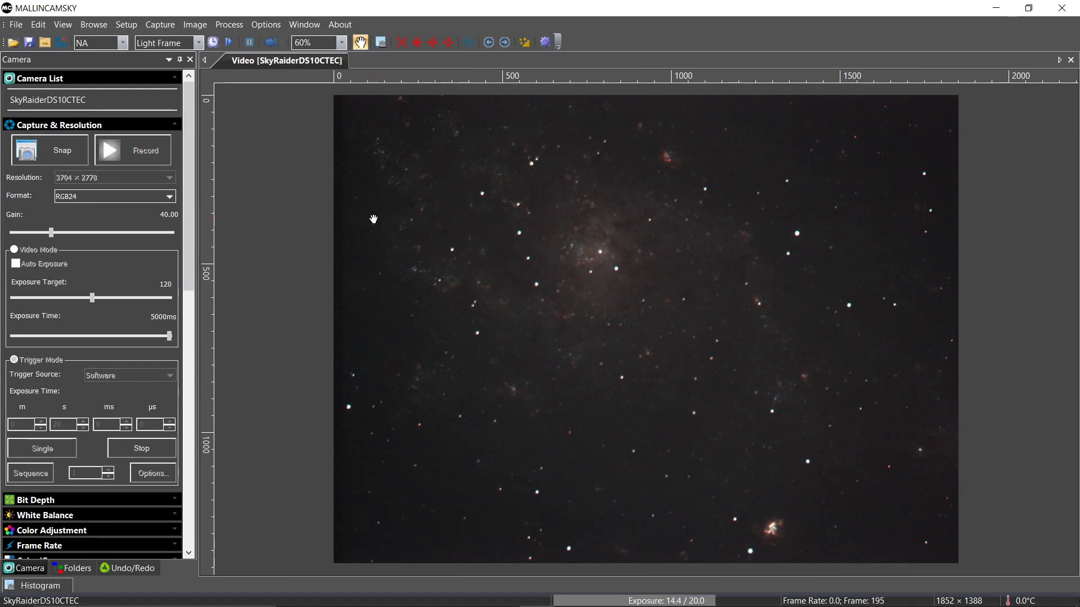
drag(187, 119, 202, 342)
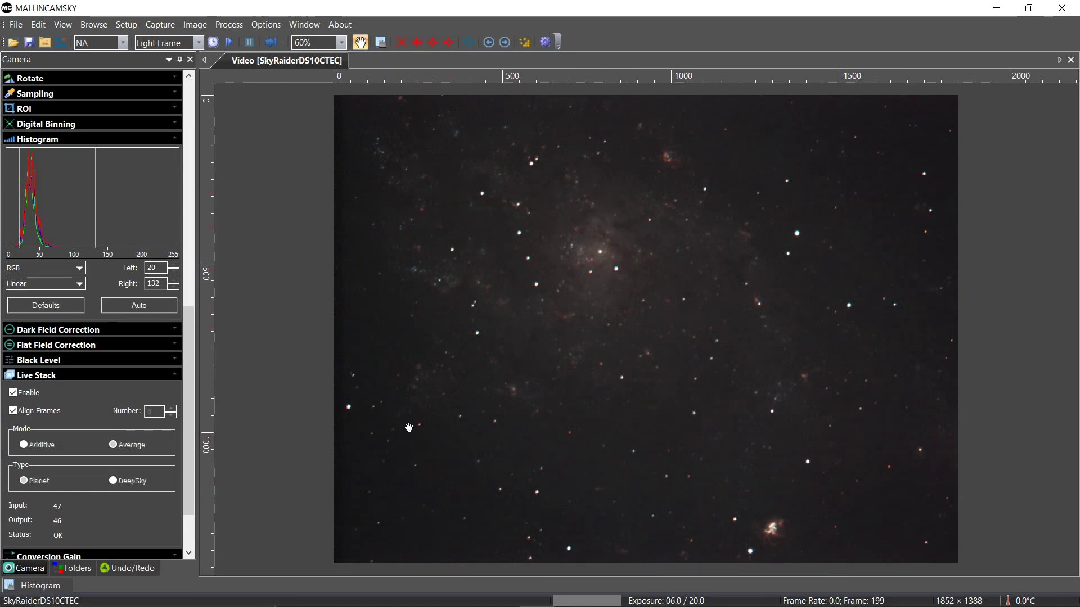
Raise the histogram Left level to 24 and capture snapshot 0005 at 52 stacked inputs
click(174, 265)
click(174, 265)
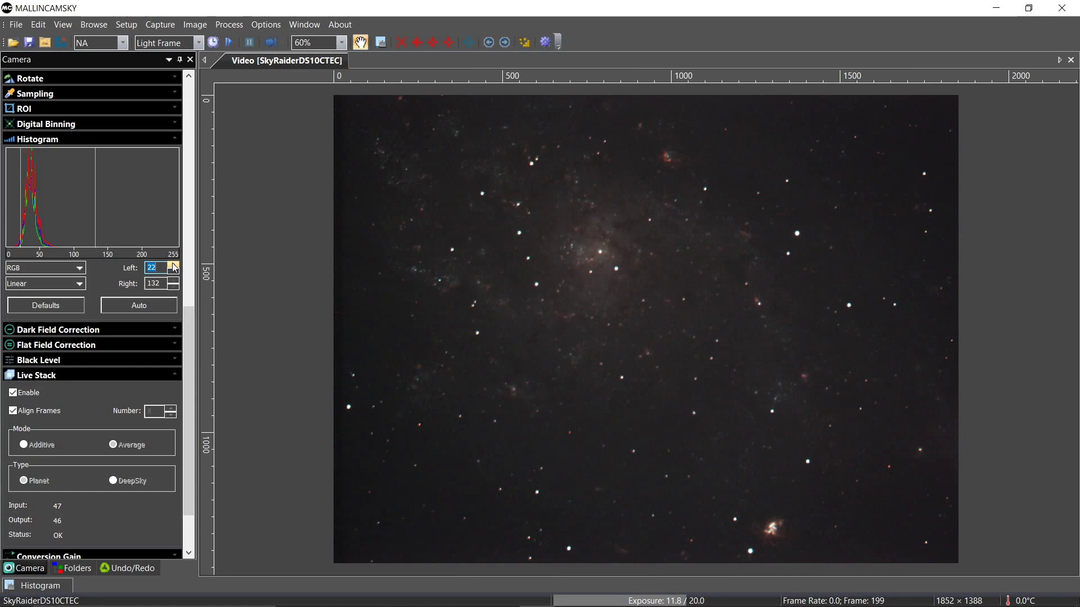
click(174, 265)
click(174, 265)
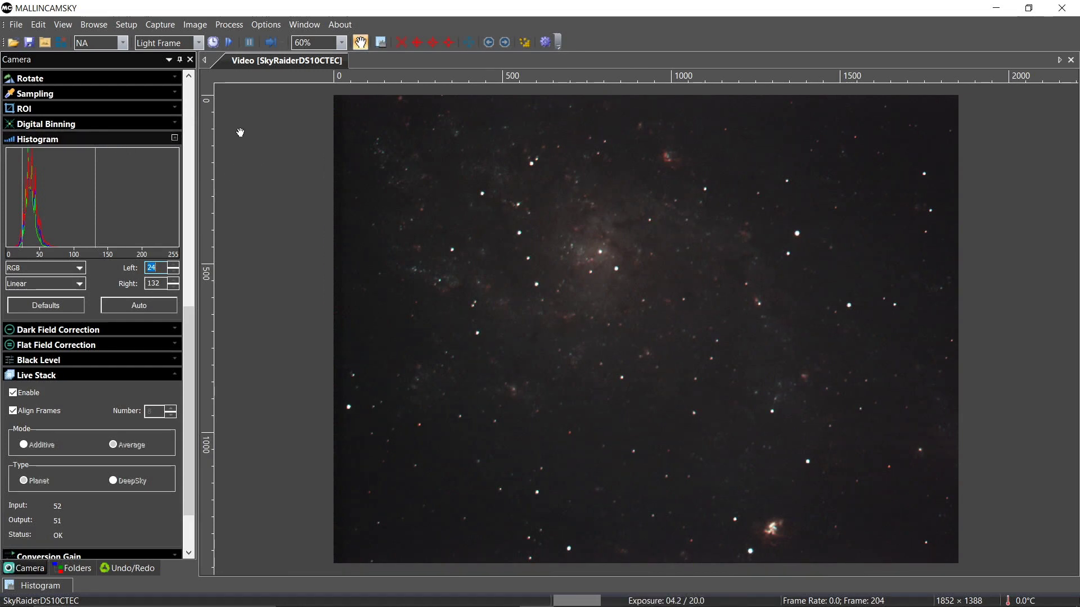
scroll(189, 97, up, 10)
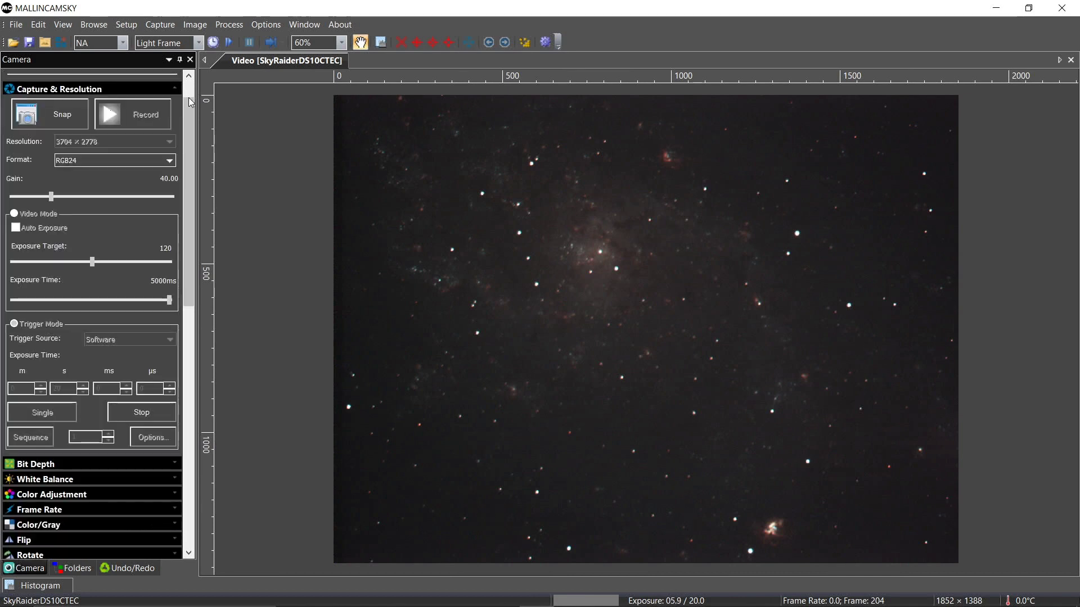
click(60, 143)
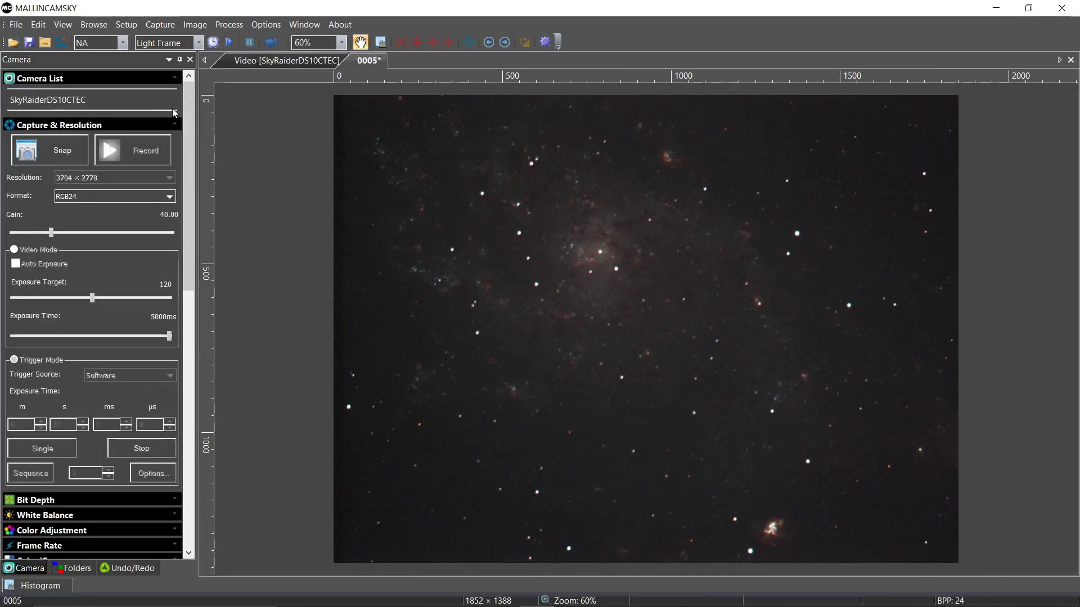
Save the snapshot as PinWheelGal-LHDR-G40-E20-B2-St52-8-Sh50.tif, based on the St40 file's name
click(16, 24)
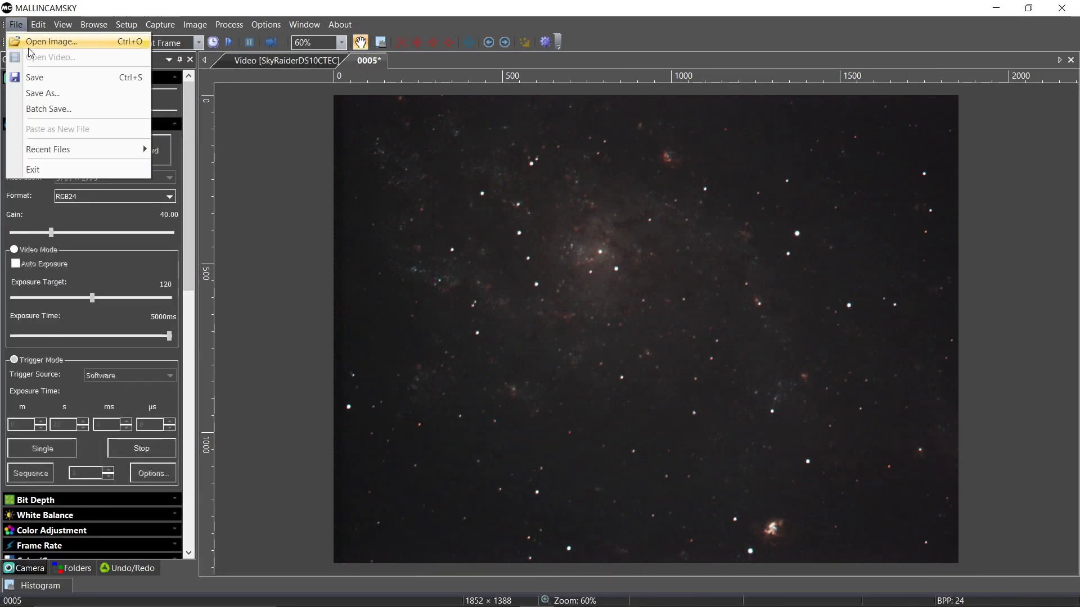
click(42, 93)
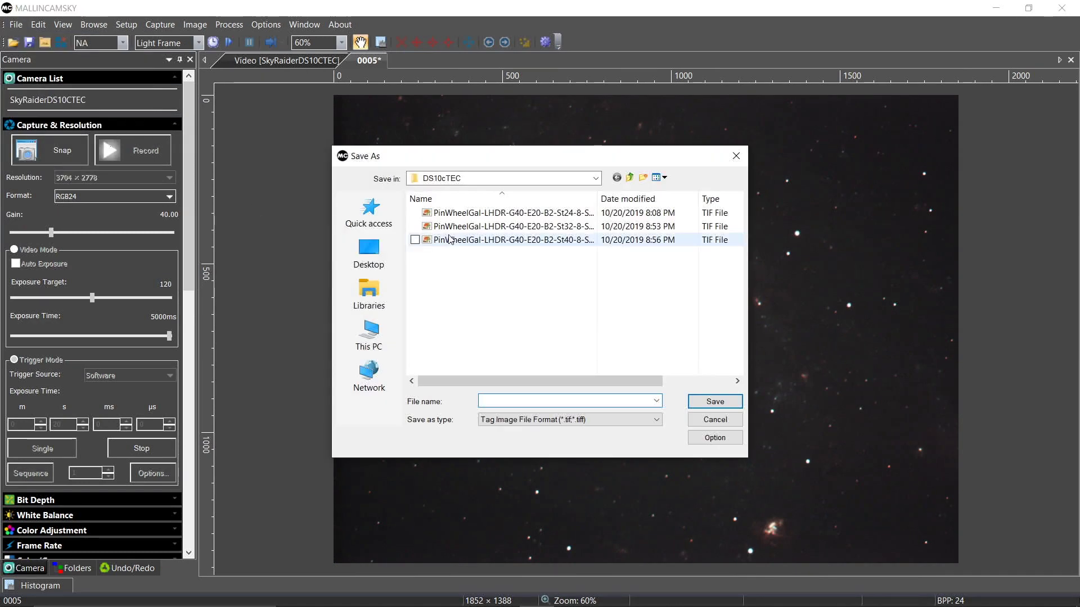
click(476, 242)
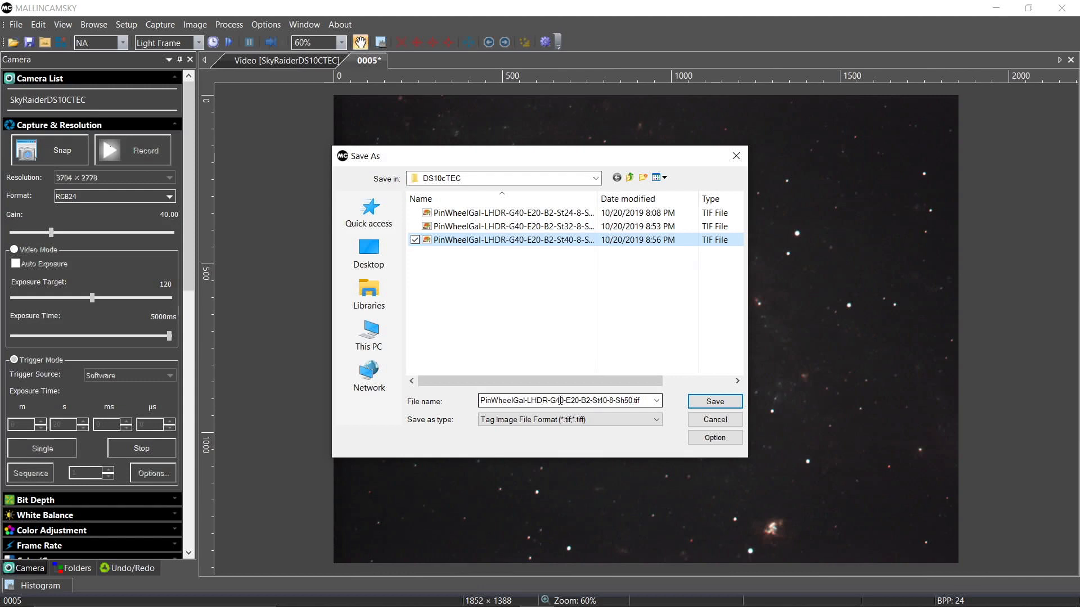
click(601, 402)
click(601, 401)
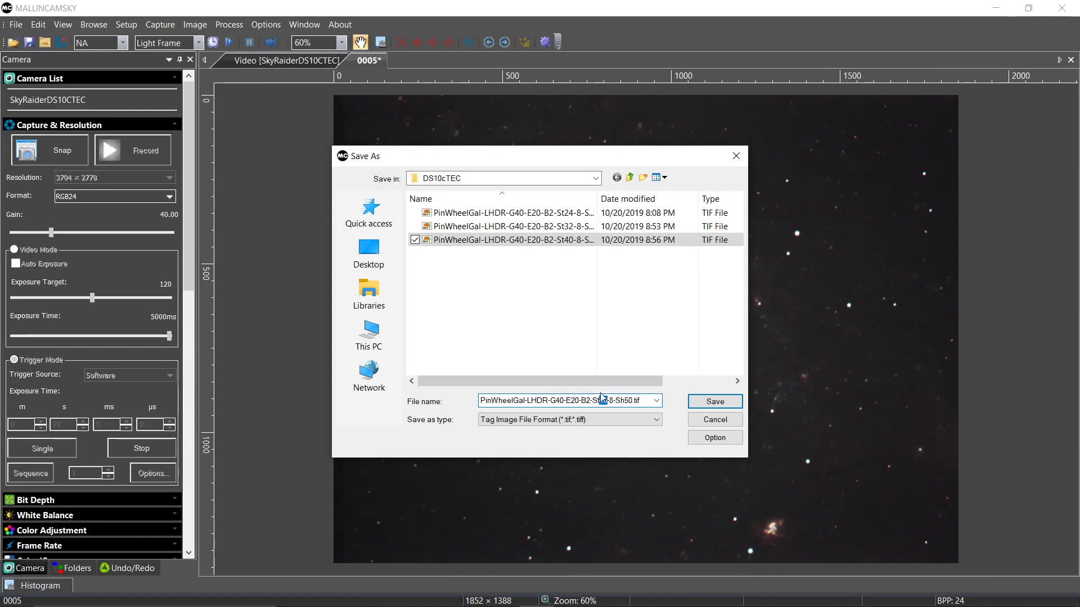
text(52)
key(Return)
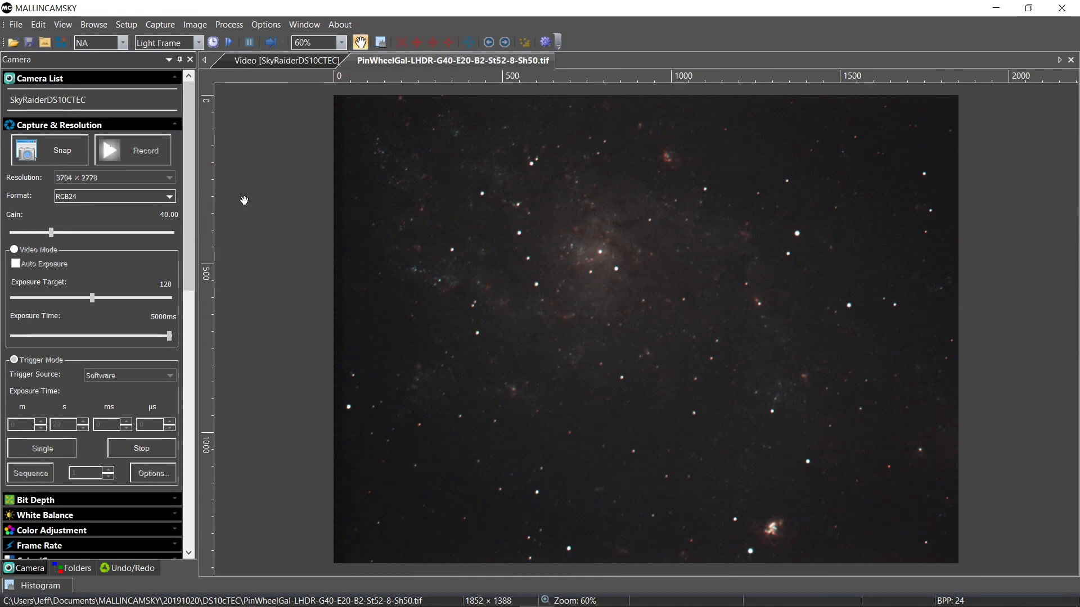
drag(191, 238, 193, 251)
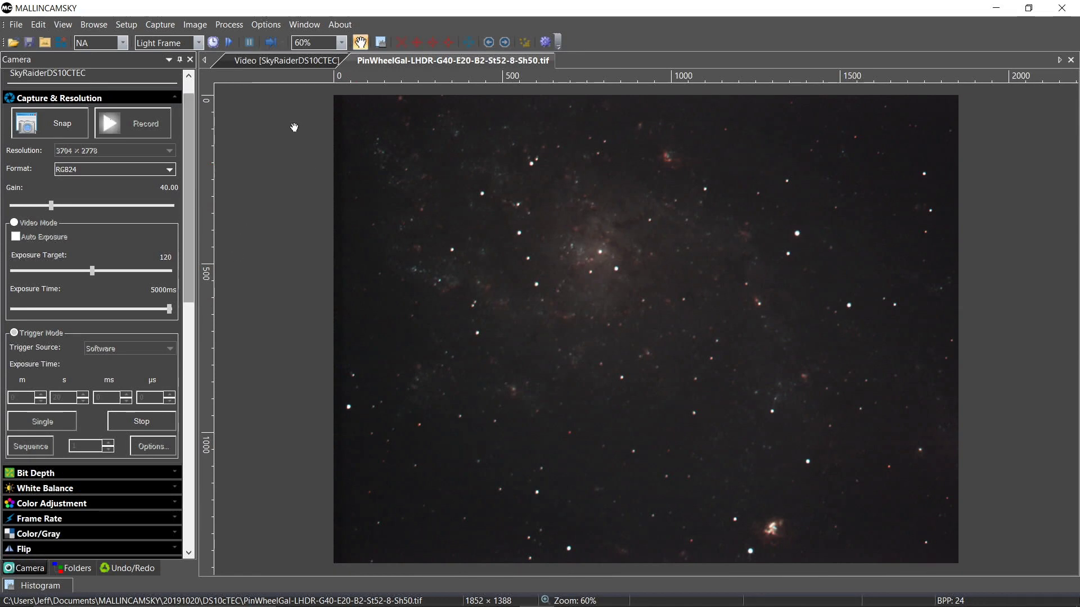
Close the PinWheelGal St52 .tif tab, leaving only the live video
click(1069, 60)
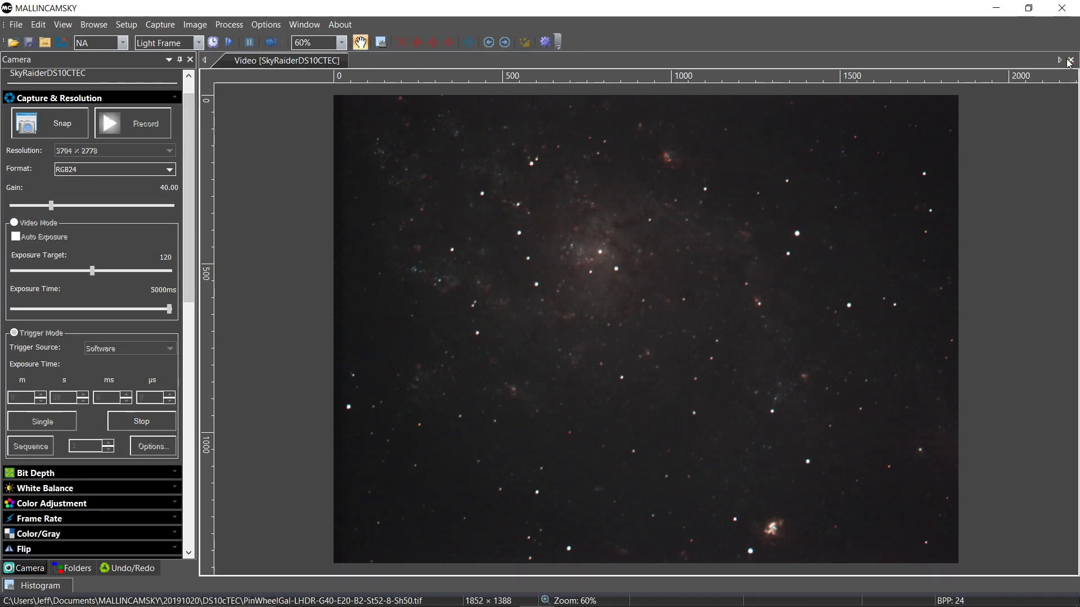